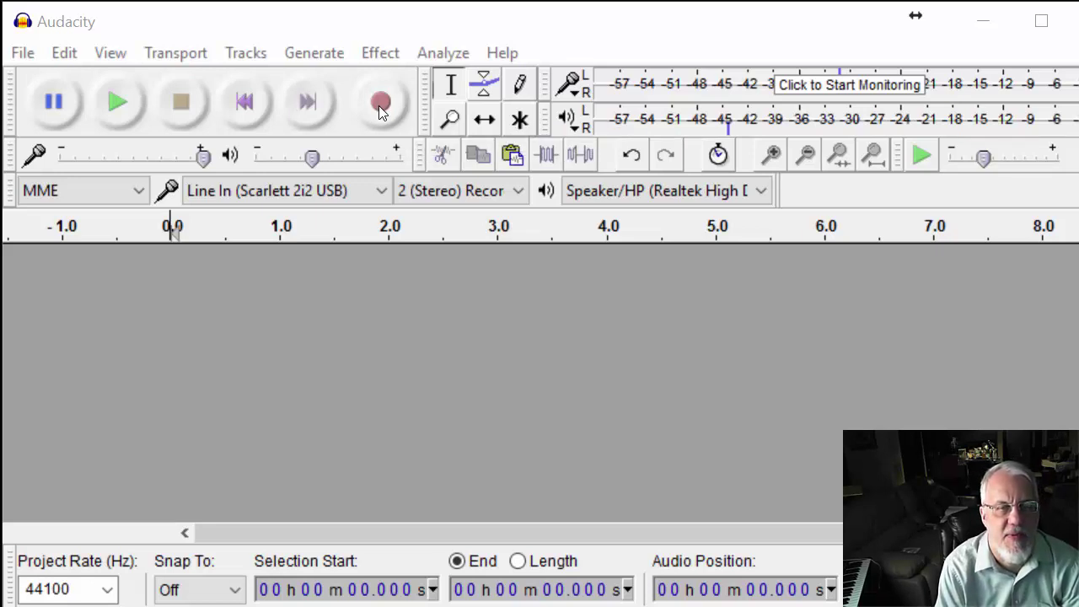
# Record about 9.96 seconds of counting one to five as a new stereo track.
pyautogui.click(382, 105)
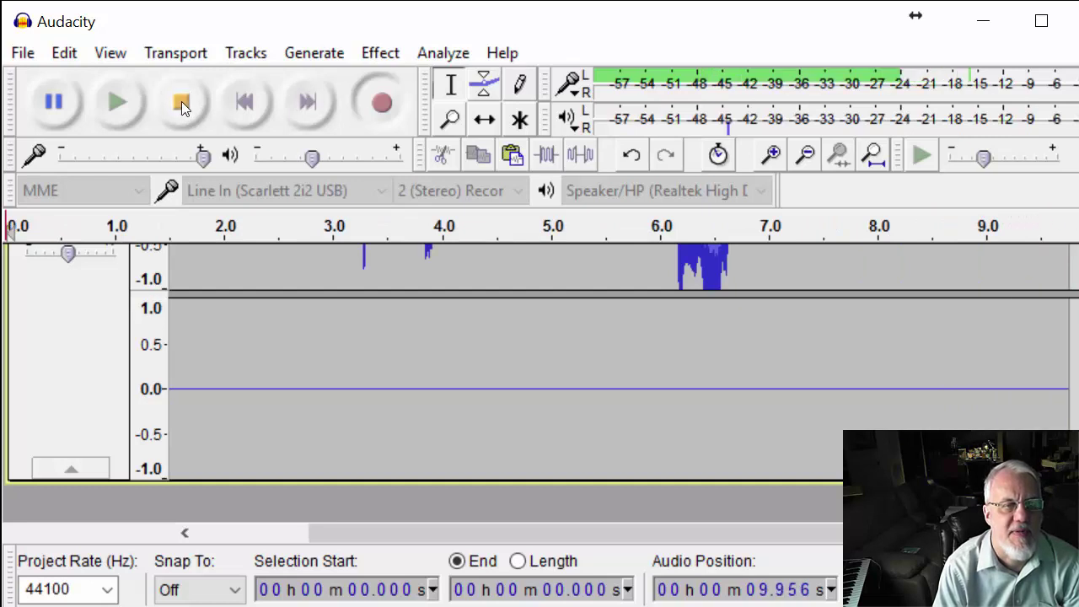
pyautogui.press('space')
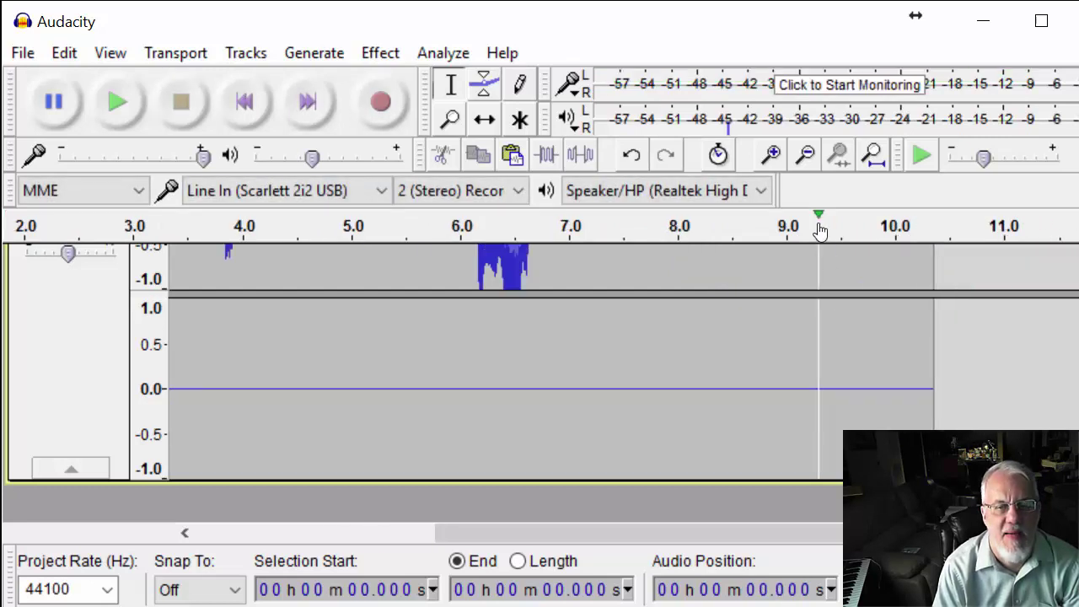
pyautogui.scroll(3, 506, 363)
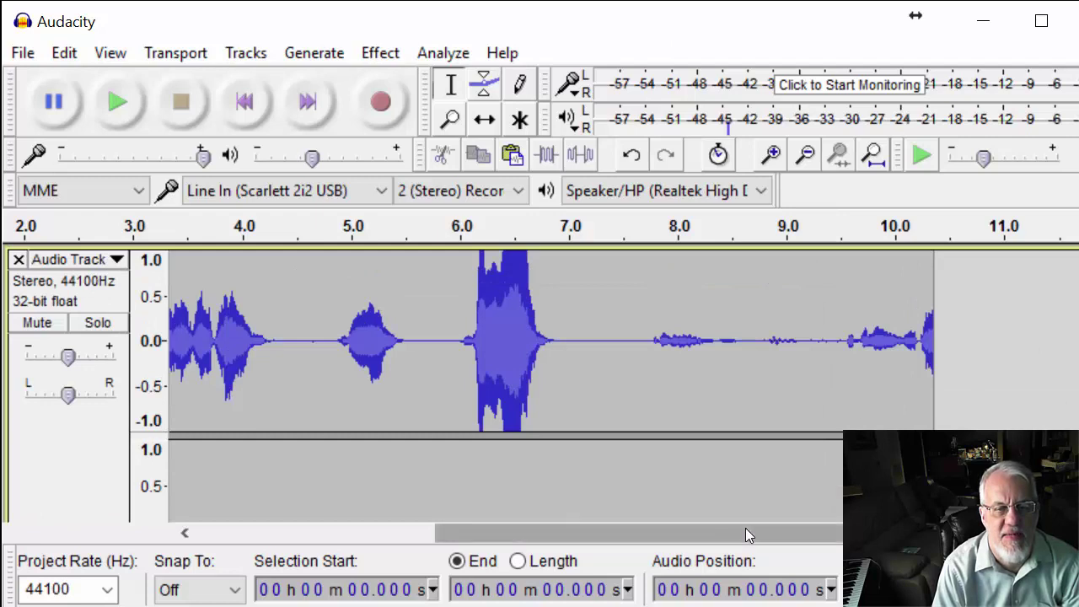
pyautogui.moveTo(745, 530); pyautogui.dragTo(337, 561)
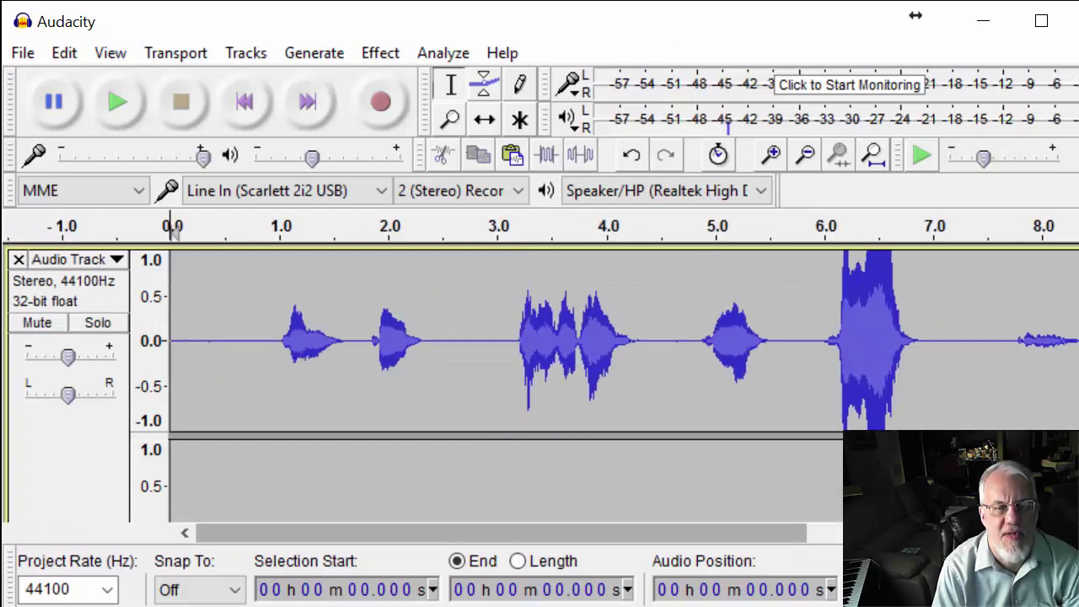
pyautogui.scroll(-3, 506, 362)
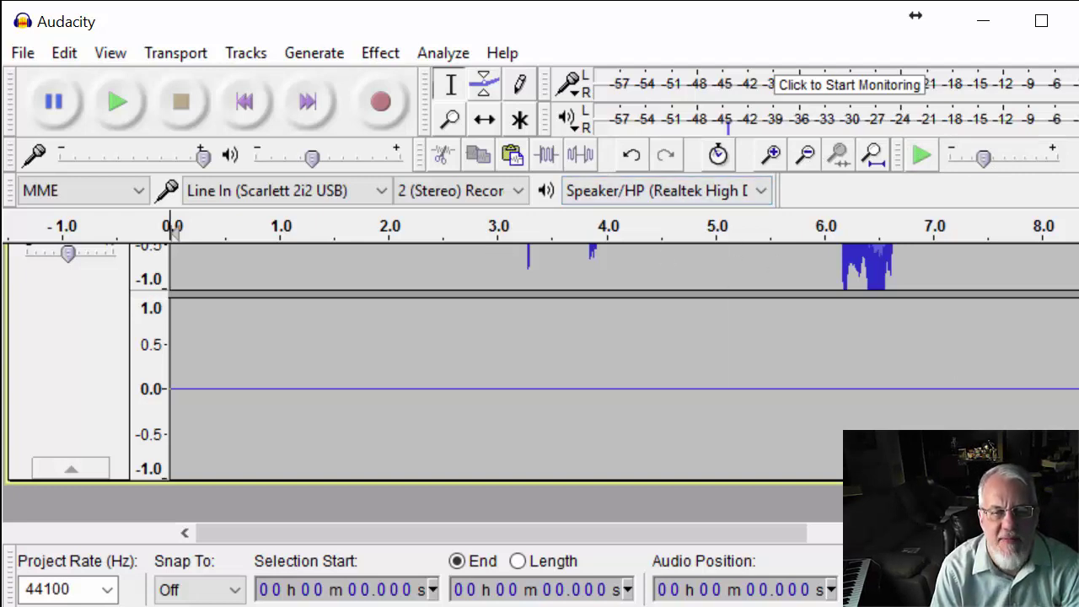
pyautogui.scroll(3, 540, 379)
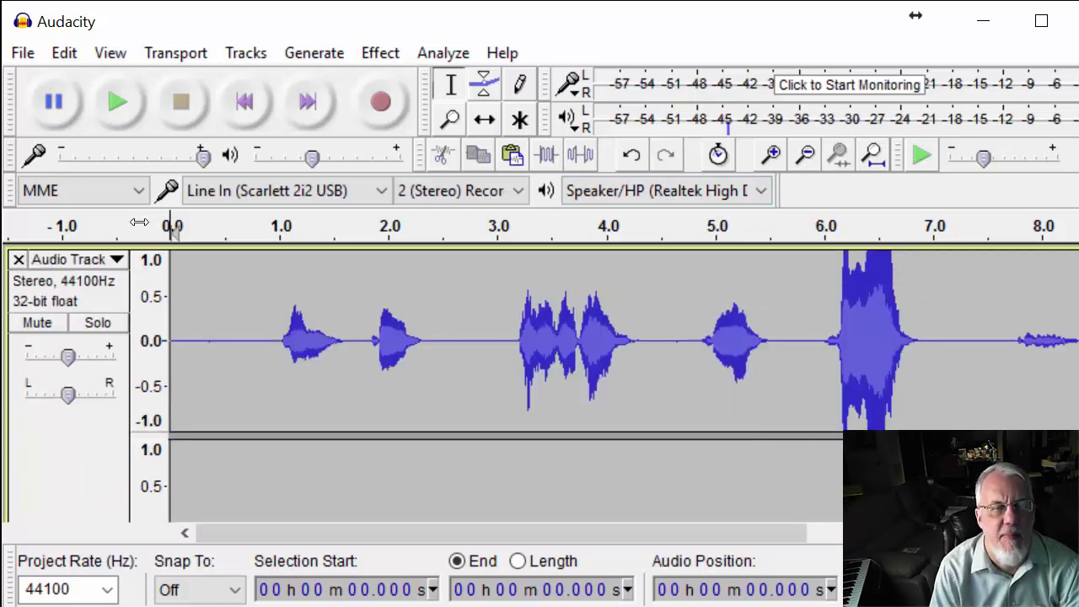
pyautogui.click(119, 103)
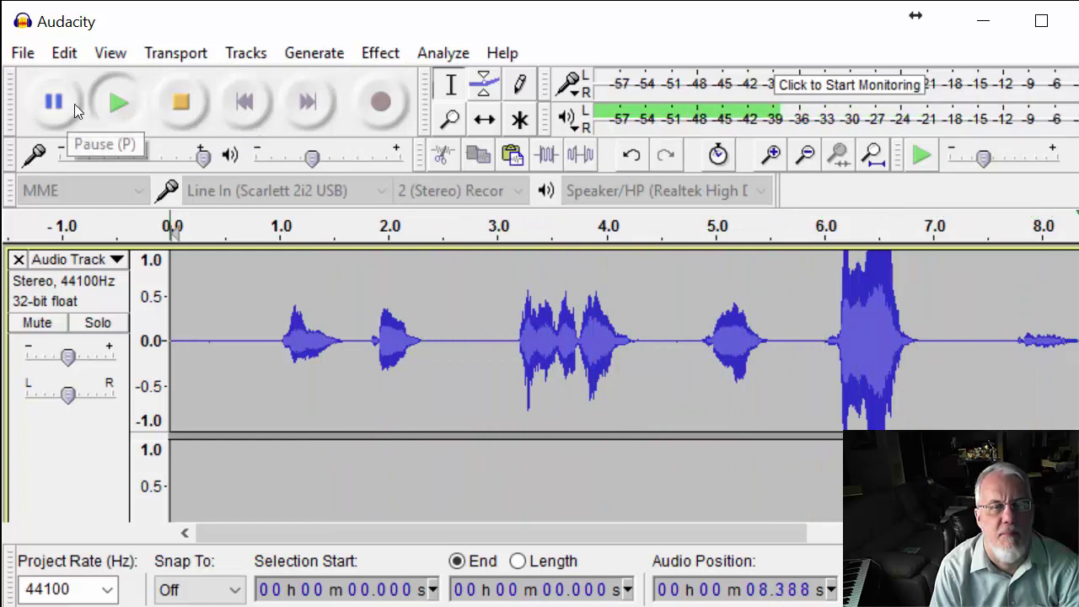
# Stop playback and inspect the waveform, selecting the loud burst around 6–7 seconds.
pyautogui.click(185, 104)
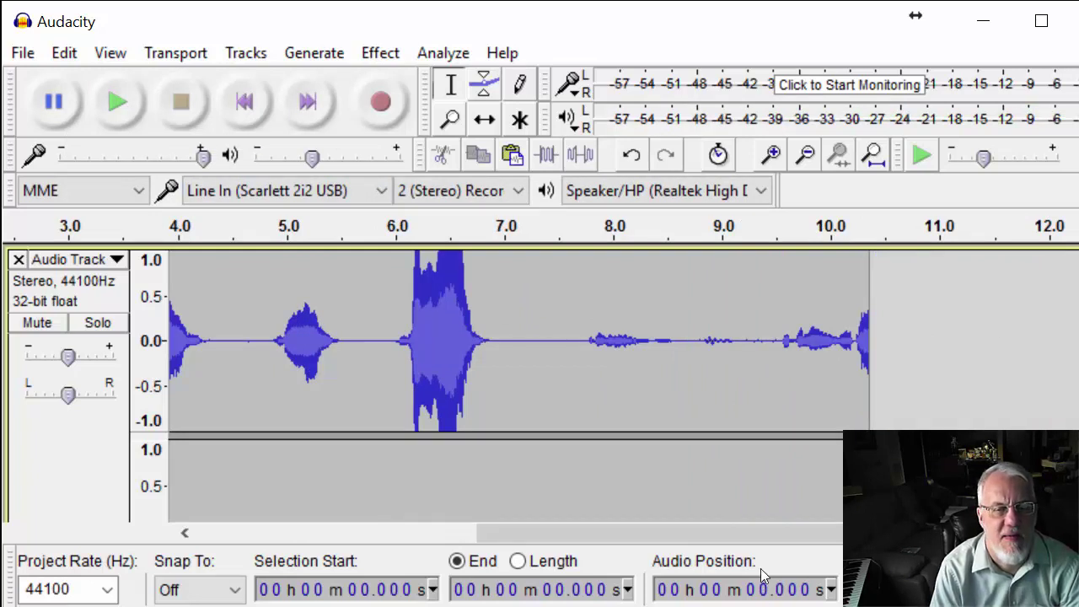
pyautogui.moveTo(759, 543); pyautogui.dragTo(548, 535)
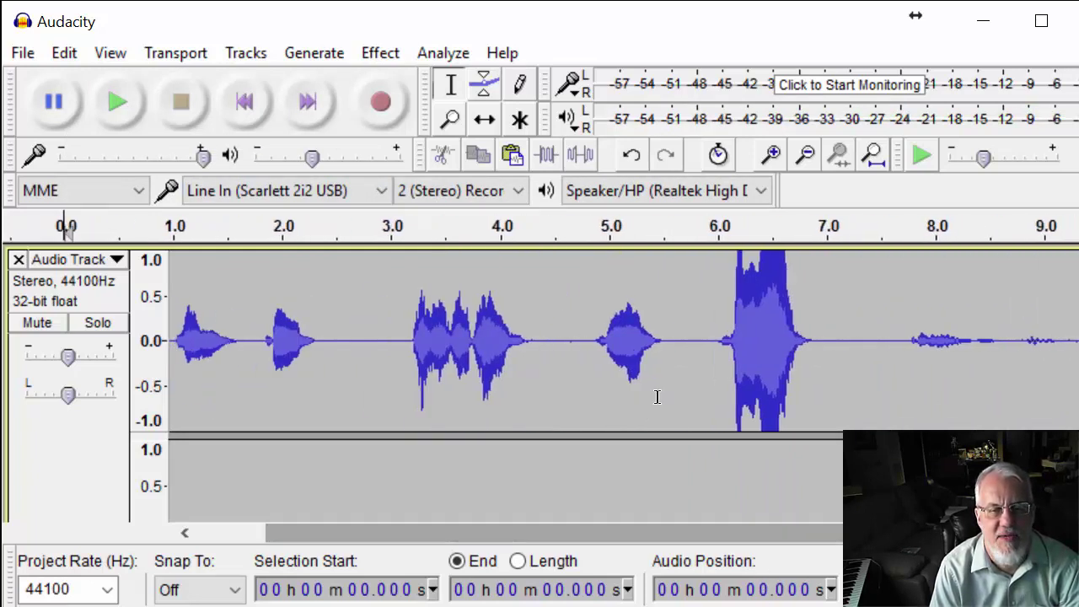
pyautogui.moveTo(712, 353); pyautogui.dragTo(828, 358)
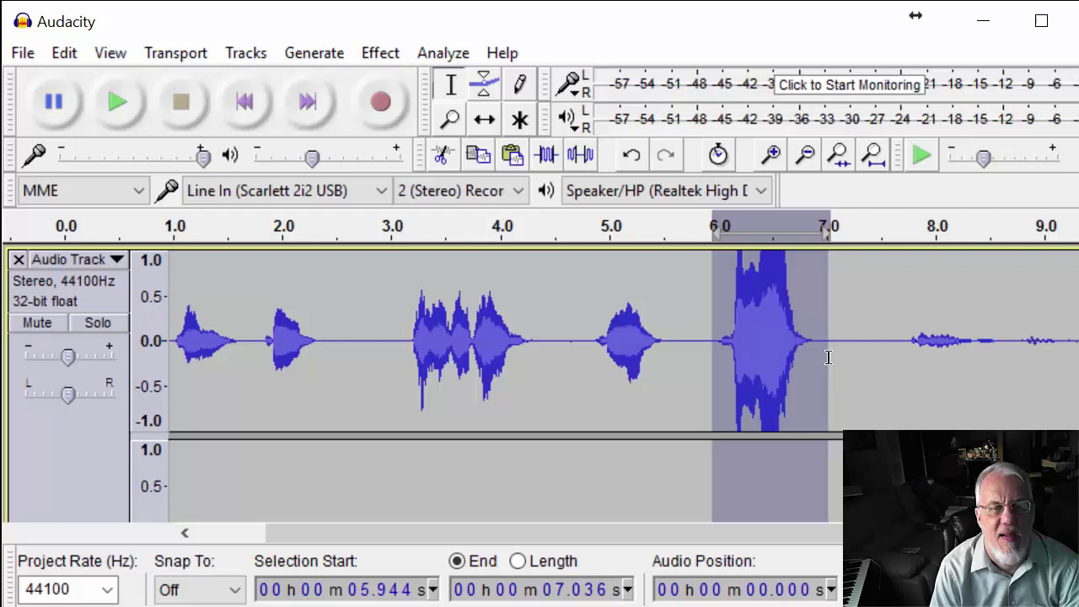
pyautogui.scroll(-3, 827, 357)
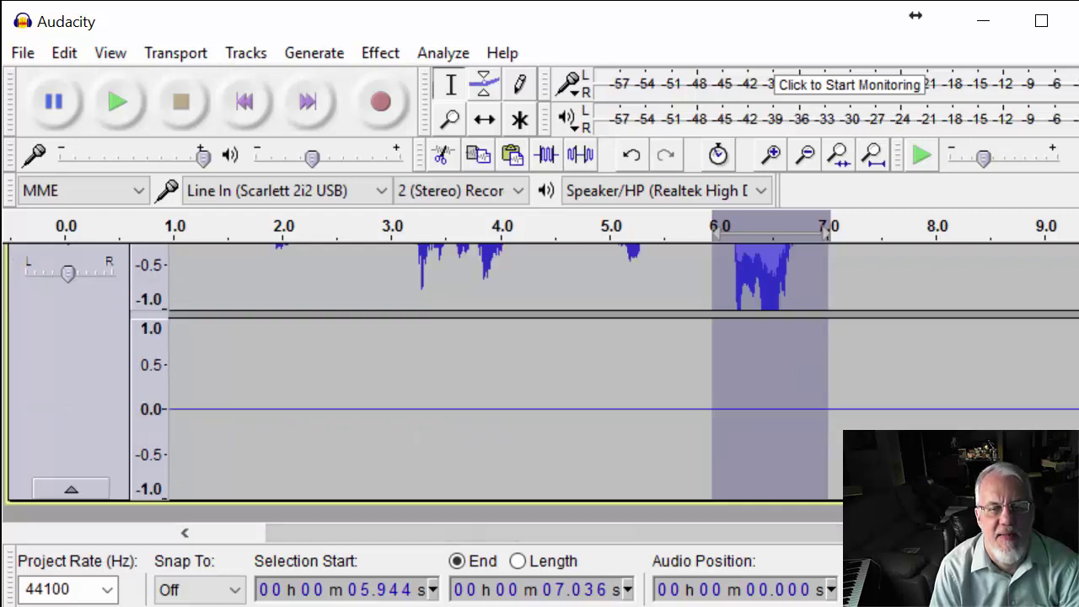
pyautogui.scroll(3, 895, 341)
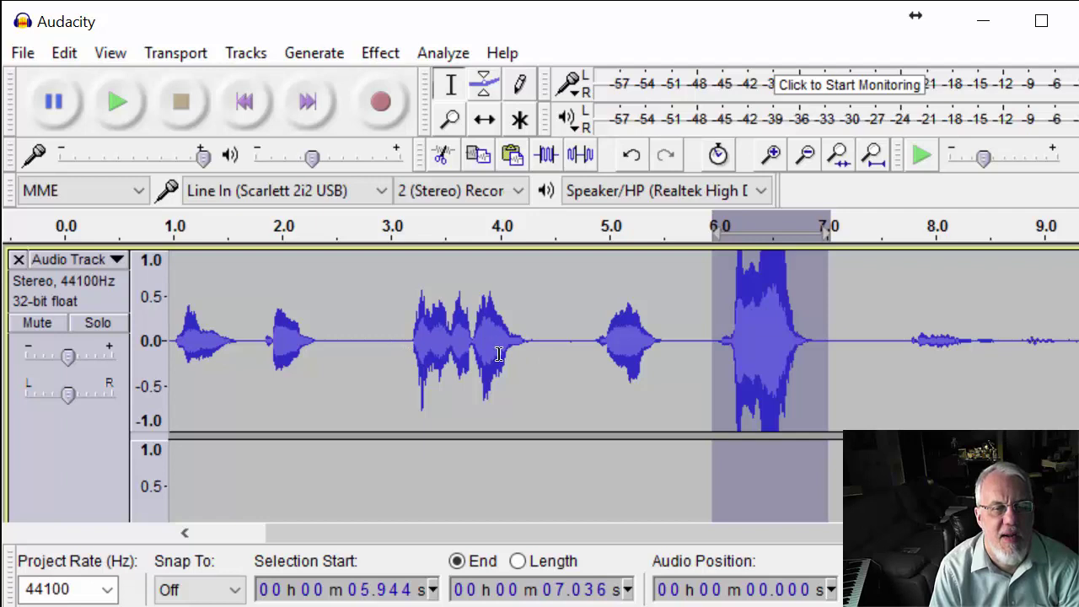
pyautogui.moveTo(566, 533); pyautogui.dragTo(496, 531)
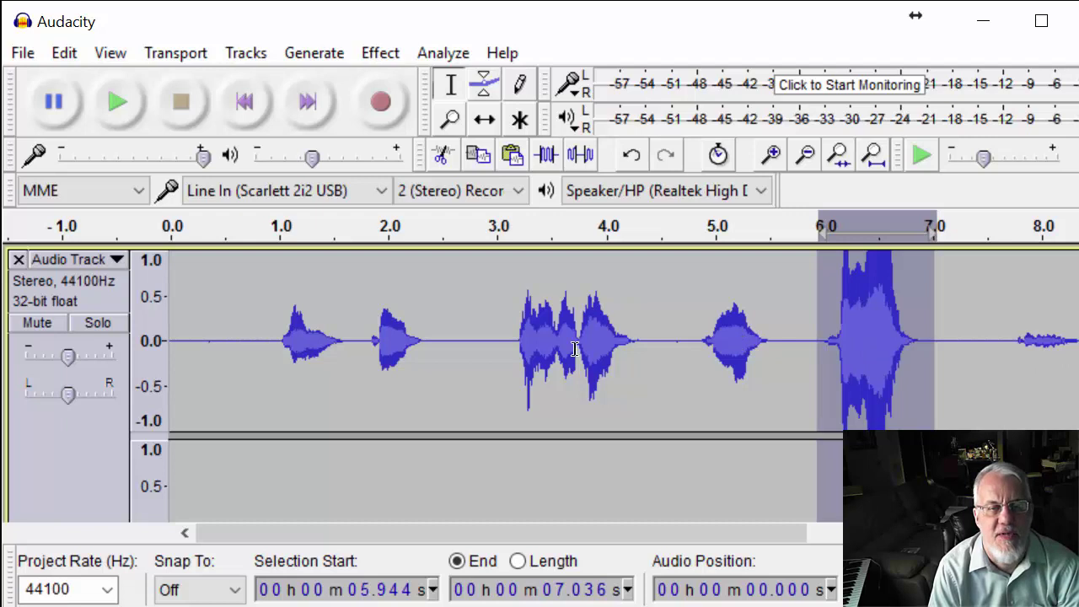
# Select the throat-clear from 2.833 s to 4.714 s and delete it.
pyautogui.moveTo(479, 349); pyautogui.dragTo(681, 347)
pyautogui.scroll(-5, 390, 282)
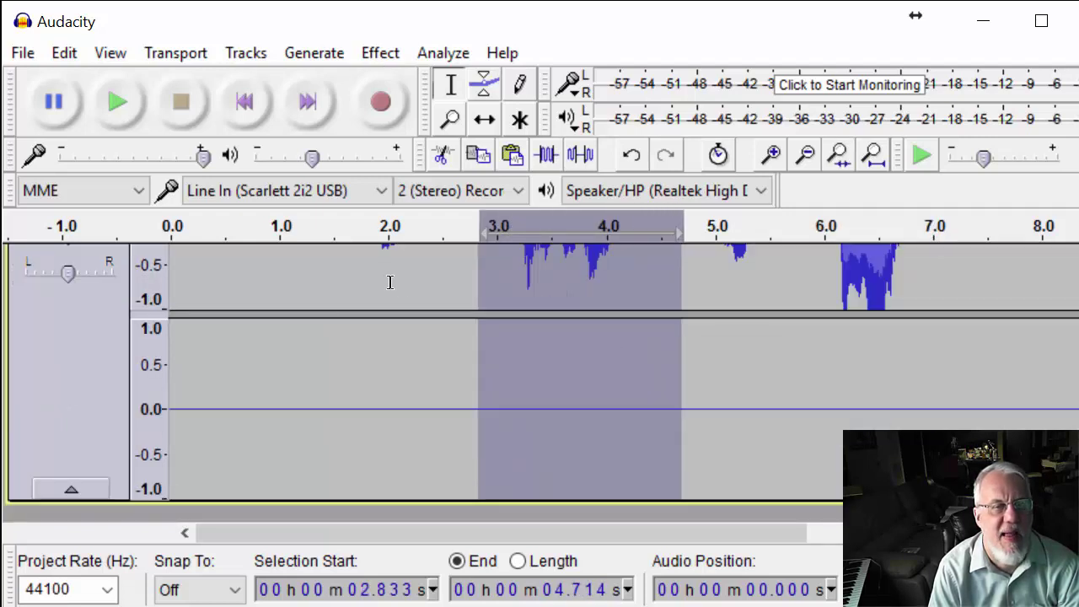
pyautogui.scroll(5, 676, 379)
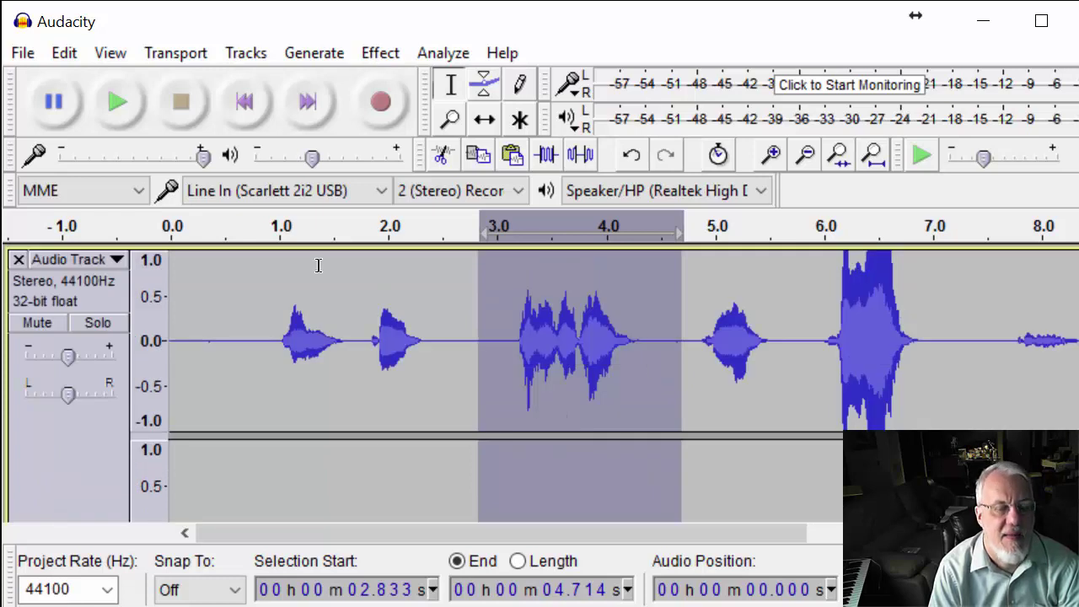
pyautogui.press('Delete')
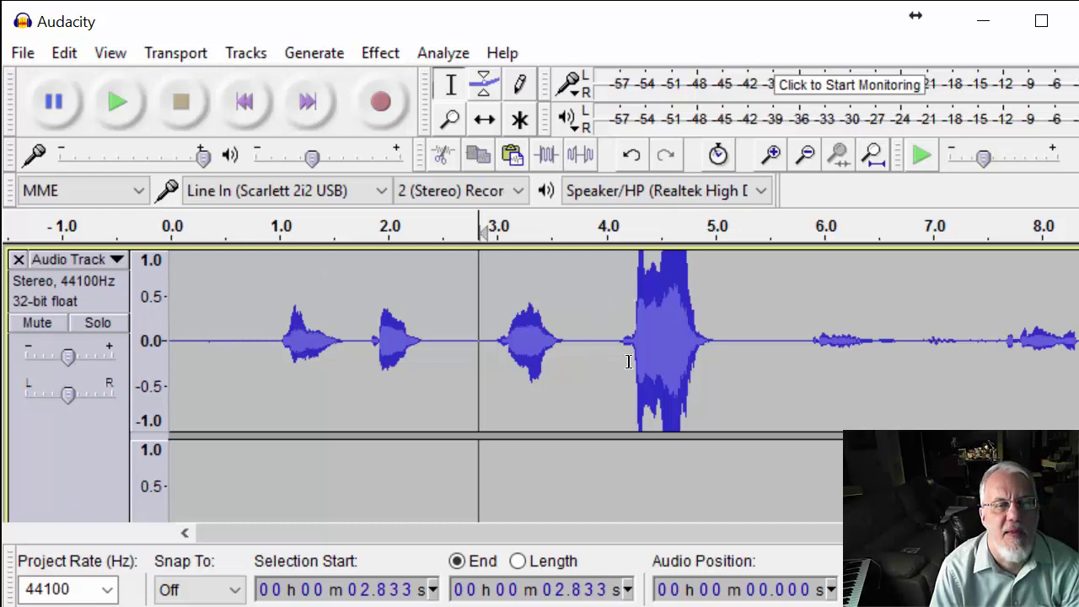
# Select the loud word at 4.040–5.166 s and preview Amplify at -27.4 dB.
pyautogui.moveTo(611, 354); pyautogui.dragTo(730, 355)
pyautogui.scroll(-3, 503, 286)
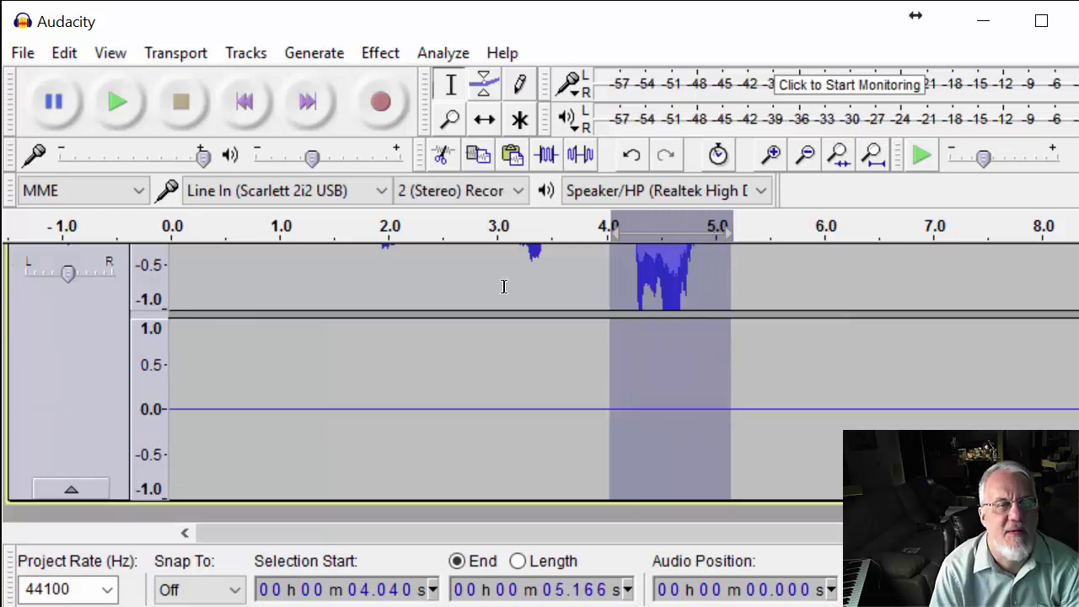
pyautogui.scroll(3, 435, 286)
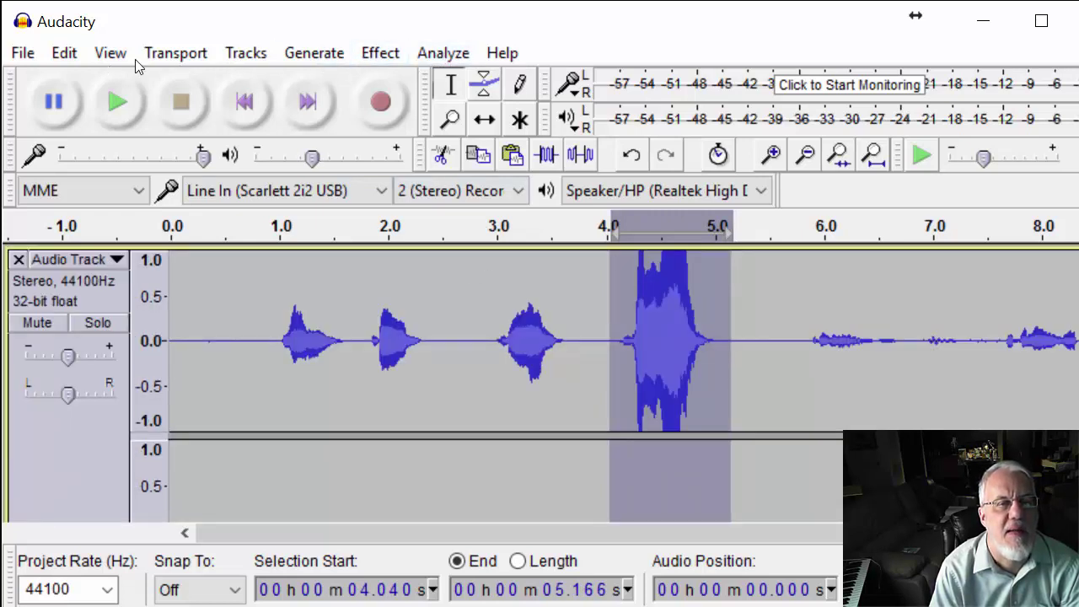
pyautogui.click(375, 63)
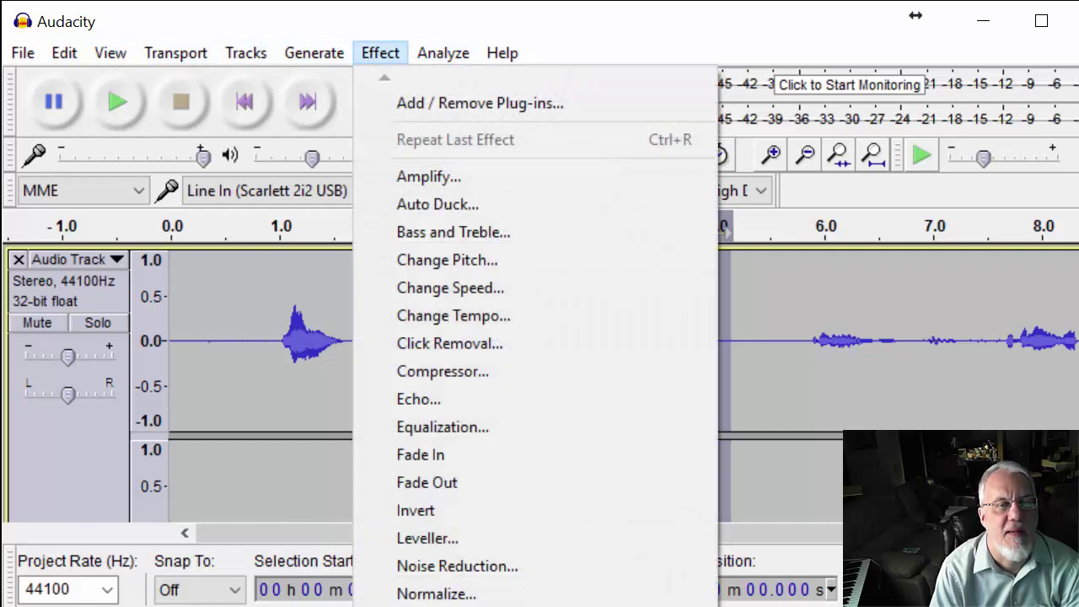
pyautogui.click(416, 177)
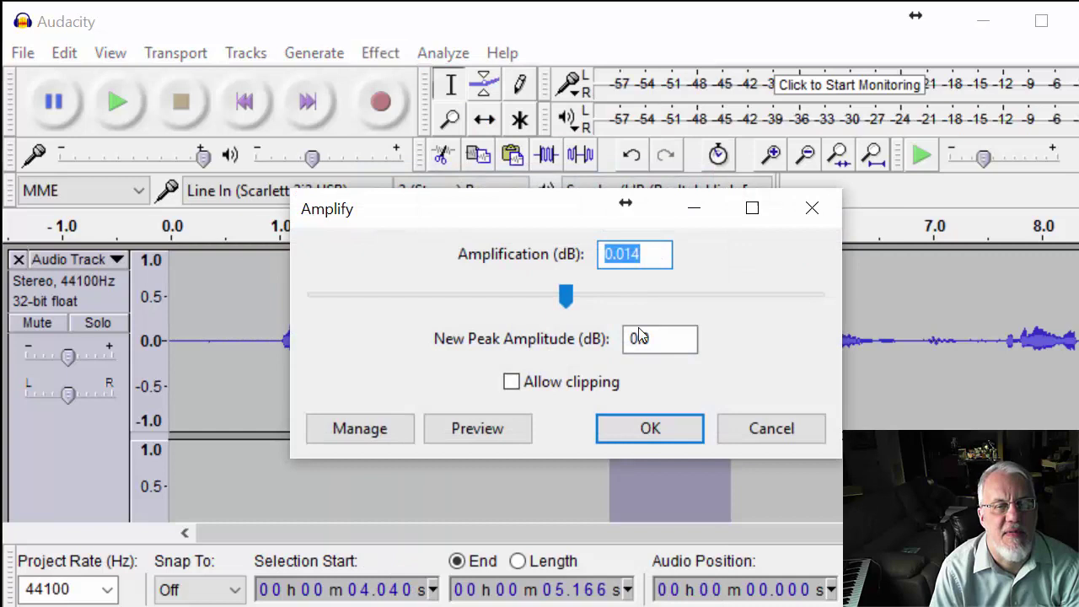
pyautogui.moveTo(565, 296); pyautogui.dragTo(427, 305)
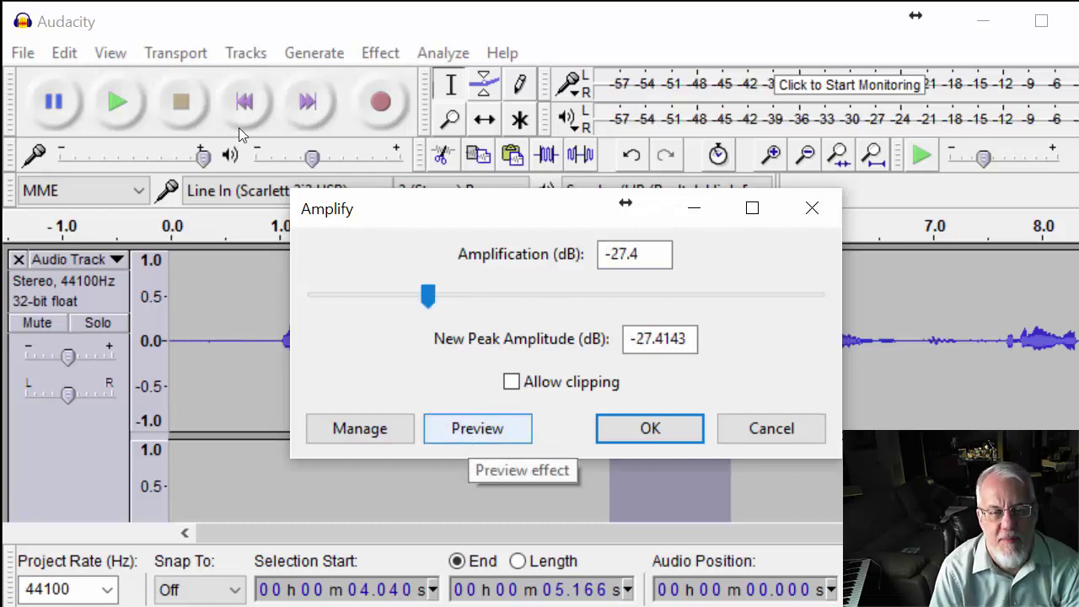
pyautogui.click(516, 434)
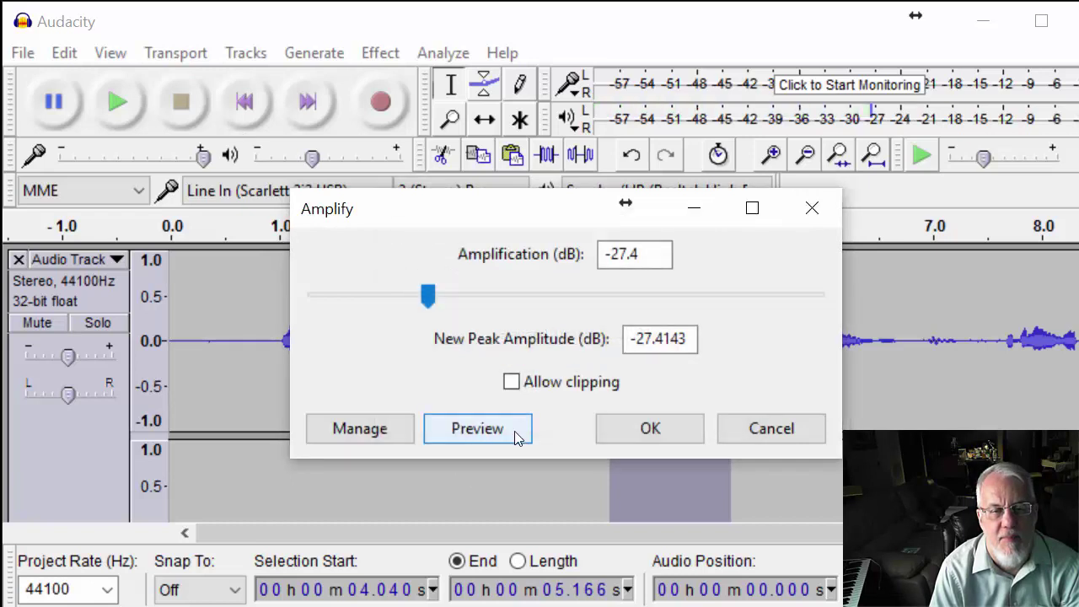
# Apply the -27.4 dB Amplify to the loud word, then undo it.
pyautogui.click(602, 426)
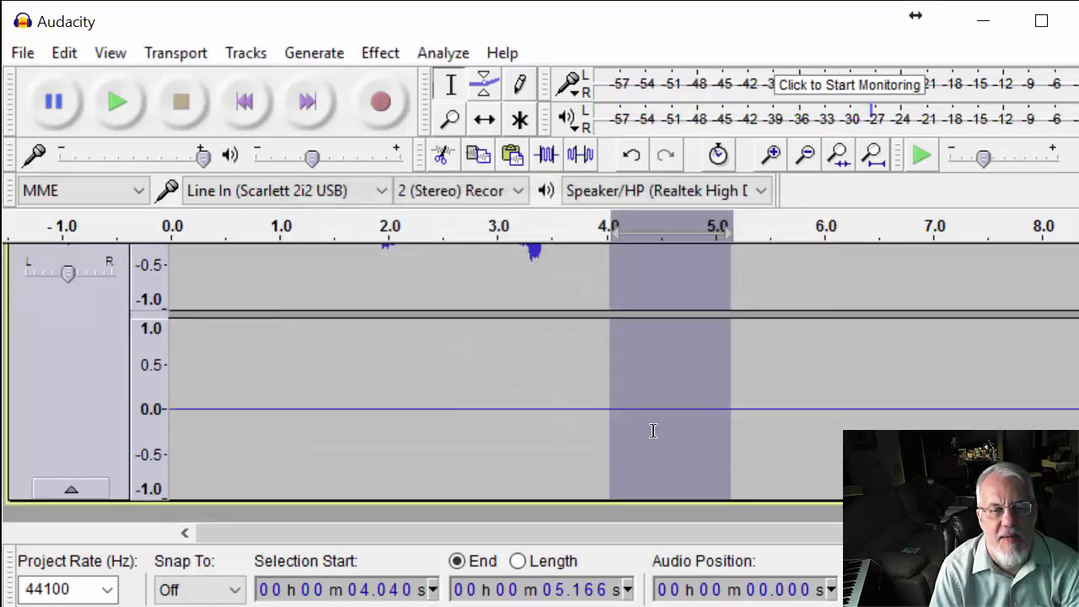
pyautogui.scroll(3, 867, 422)
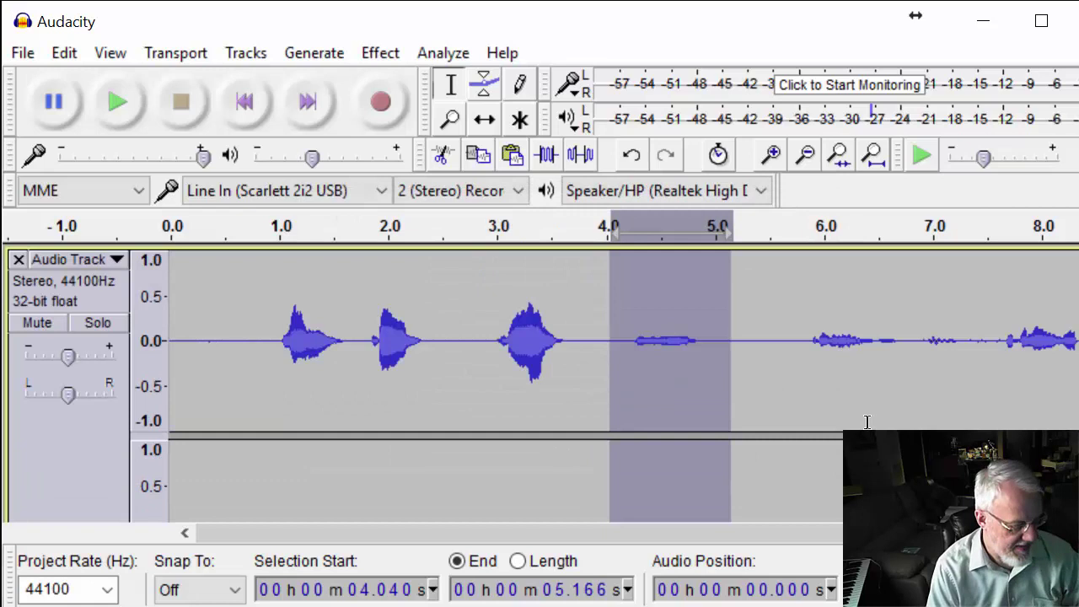
pyautogui.scroll(-3, 867, 421)
pyautogui.hotkey('ctrl', 'z')
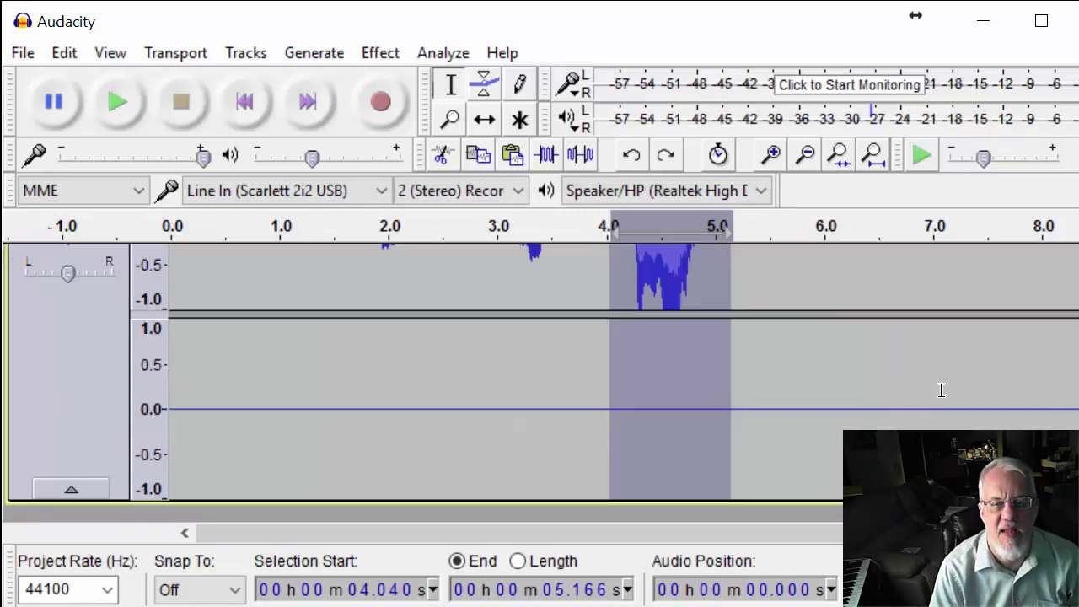
pyautogui.scroll(3, 939, 391)
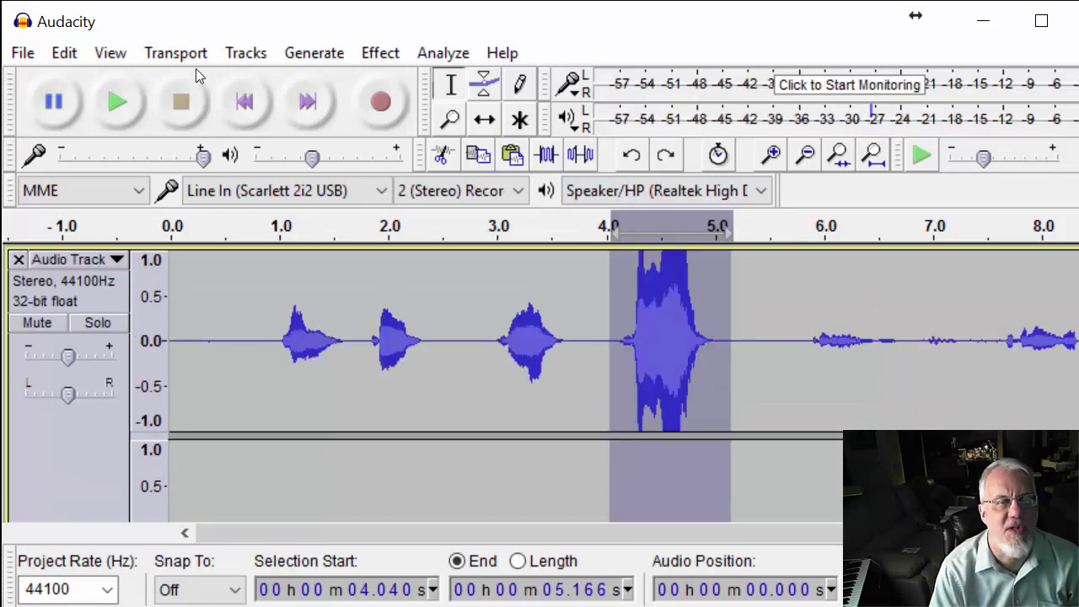
# Amplify the 4.04–5.17 s word by -6.3 dB instead.
pyautogui.click(380, 53)
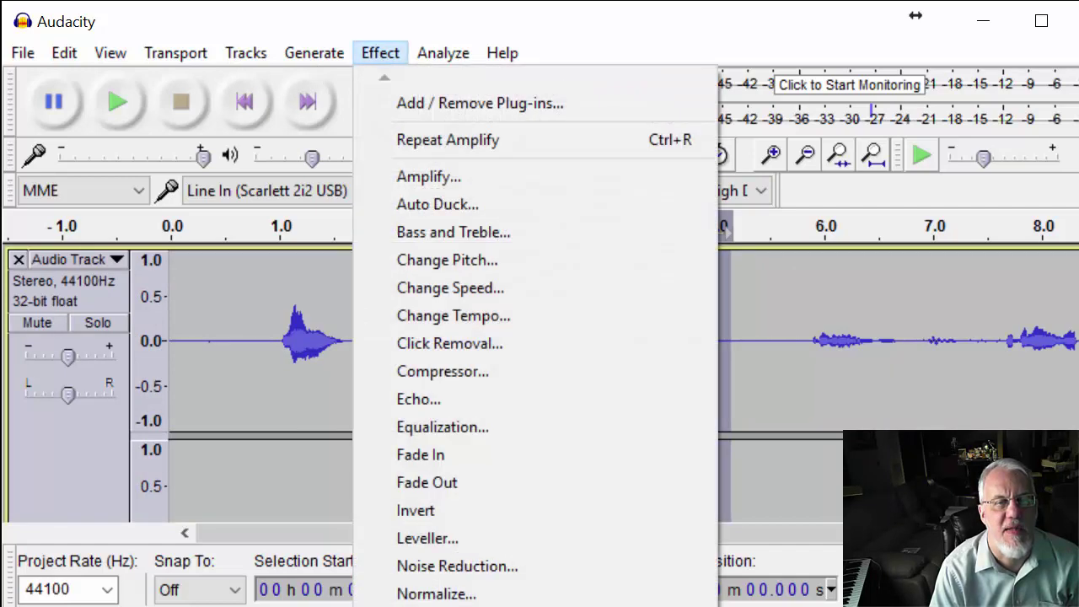
pyautogui.click(422, 177)
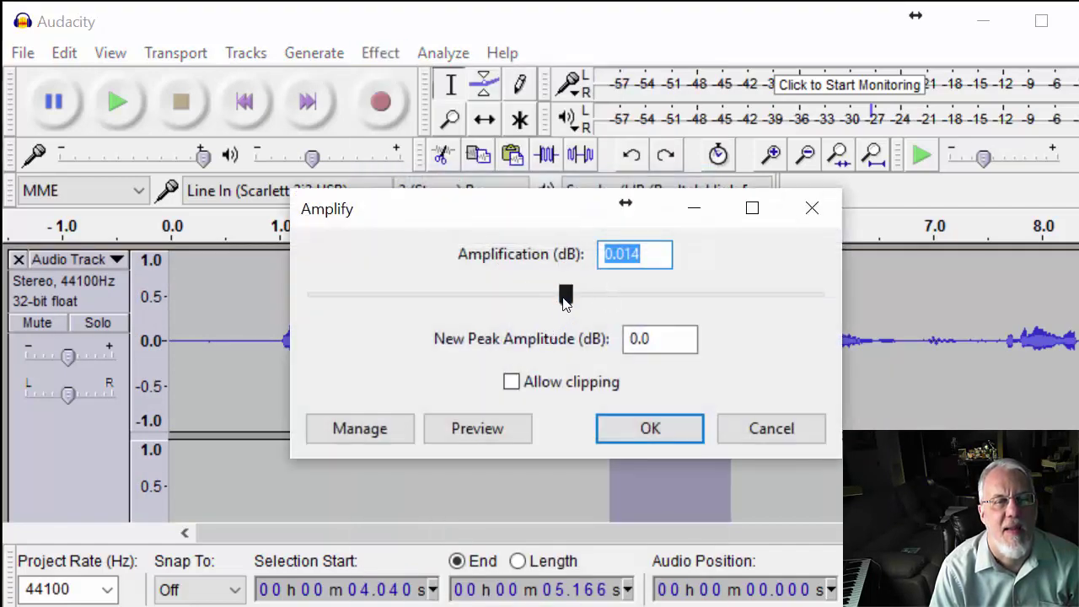
pyautogui.moveTo(565, 295); pyautogui.dragTo(534, 295)
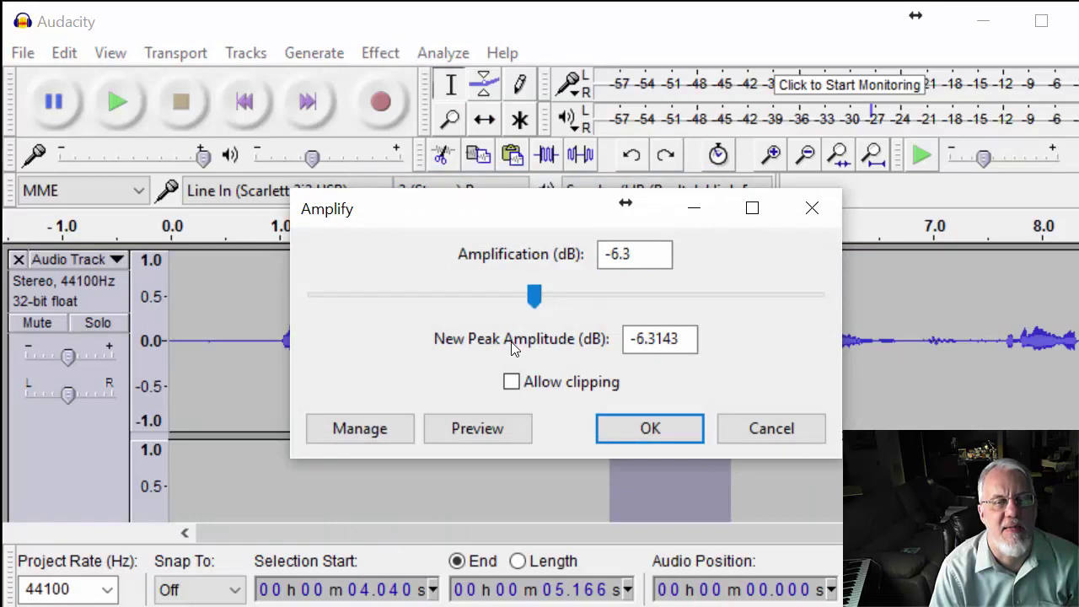
pyautogui.click(632, 431)
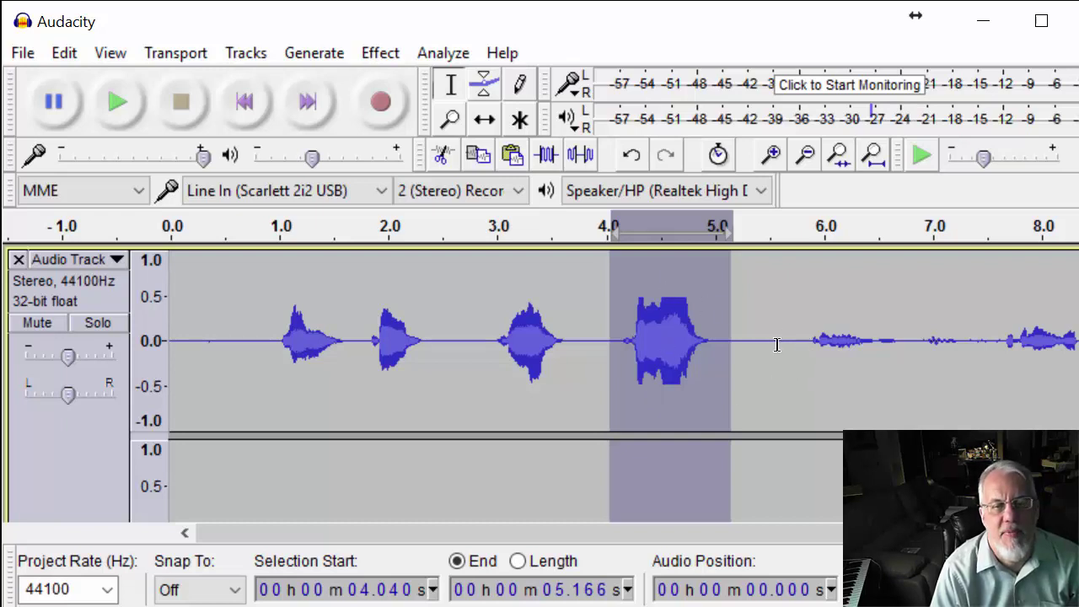
# Select the quiet fifth word, try raising Amplify, check presets, then cancel the clipping setting.
pyautogui.moveTo(776, 343); pyautogui.dragTo(913, 346)
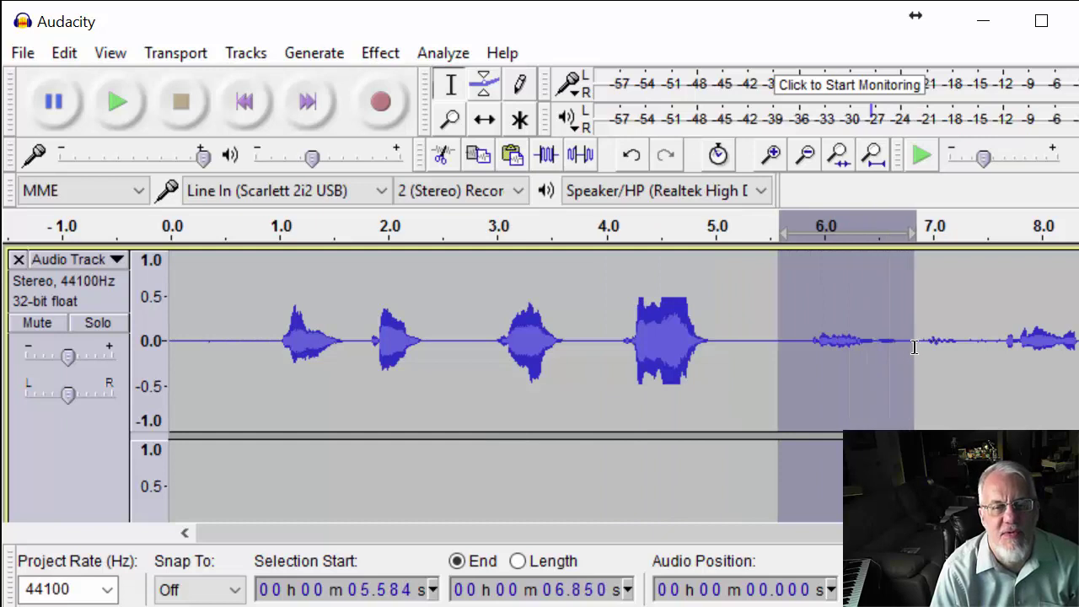
pyautogui.scroll(-3, 842, 337)
pyautogui.scroll(3, 847, 354)
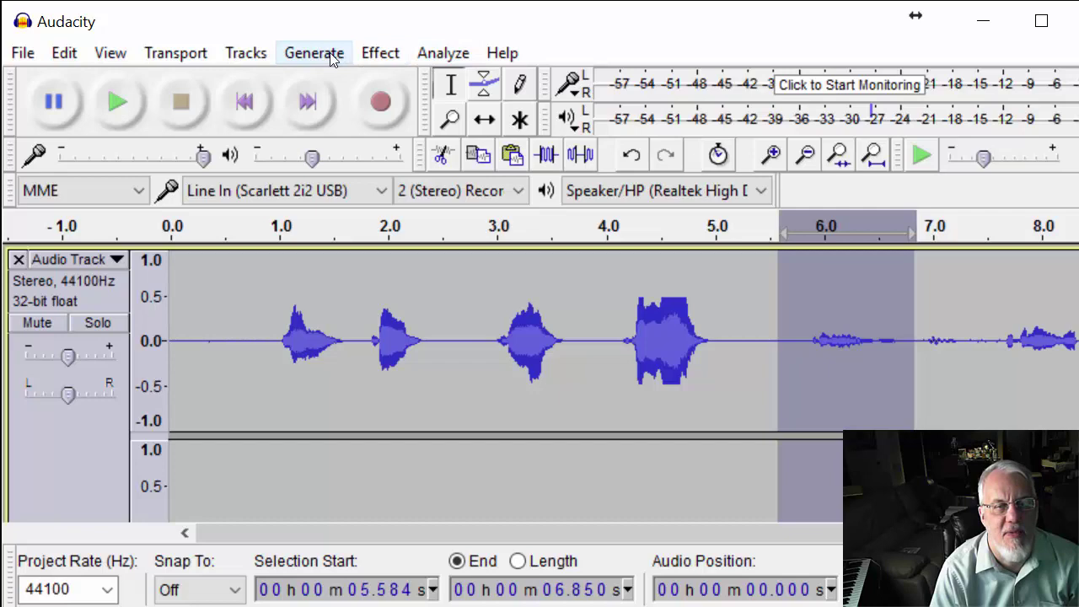
pyautogui.click(380, 52)
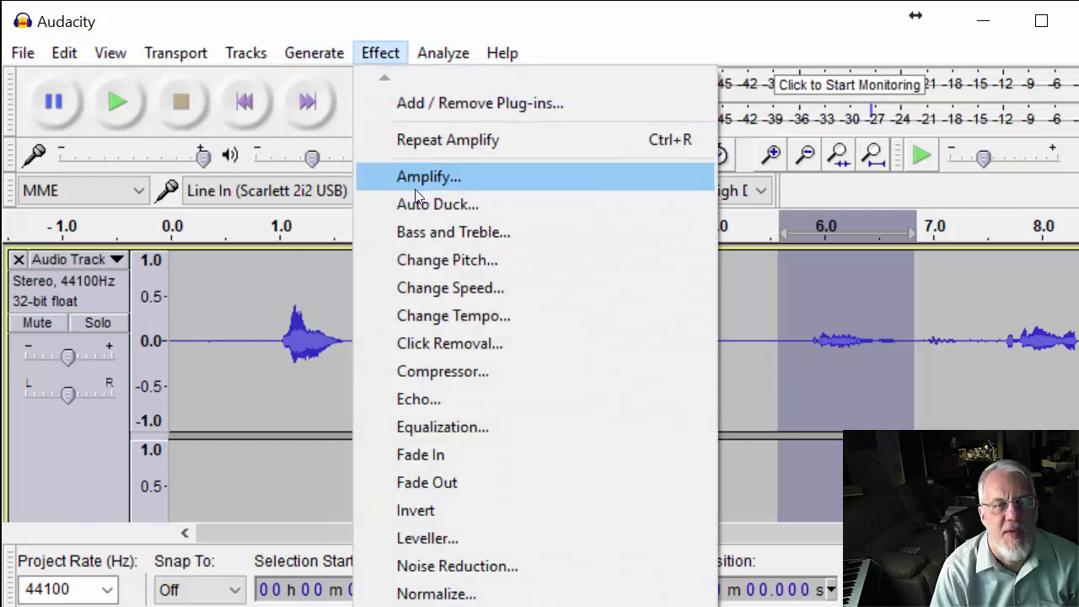
pyautogui.click(412, 182)
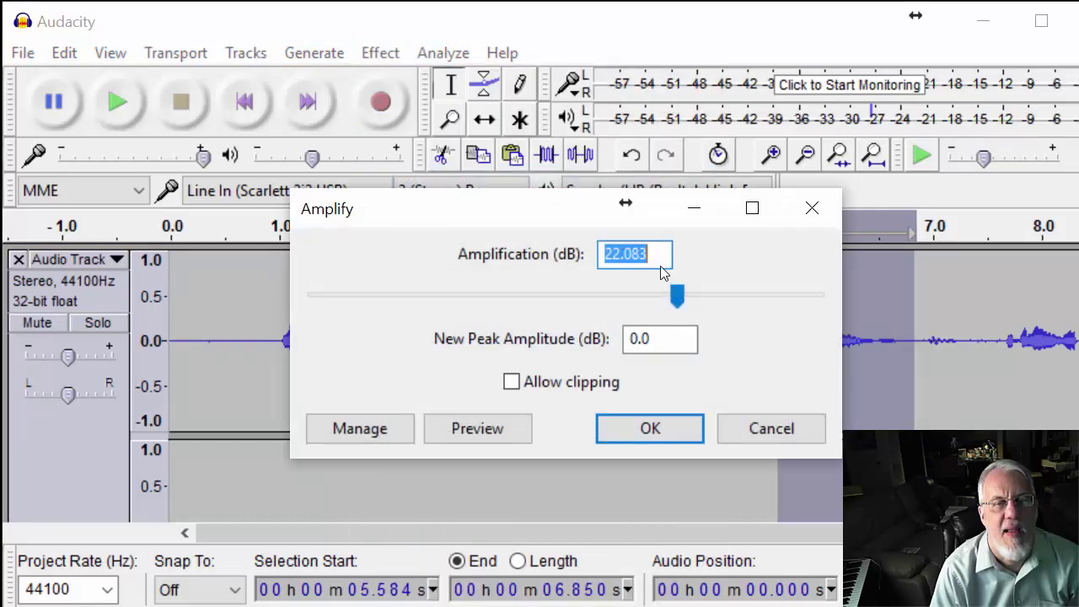
pyautogui.moveTo(677, 295); pyautogui.dragTo(707, 299)
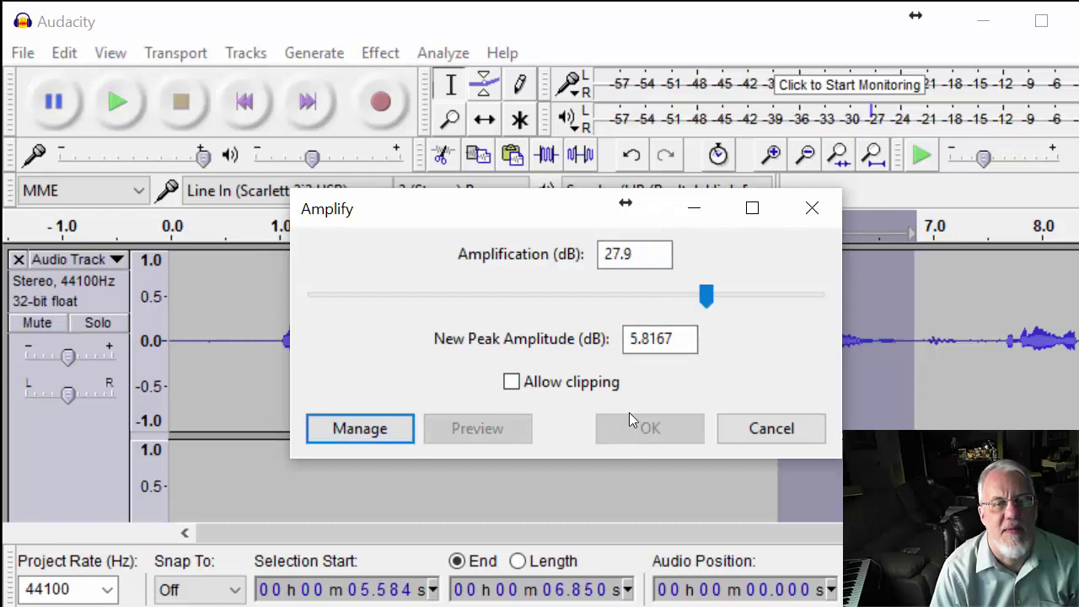
pyautogui.click(650, 241)
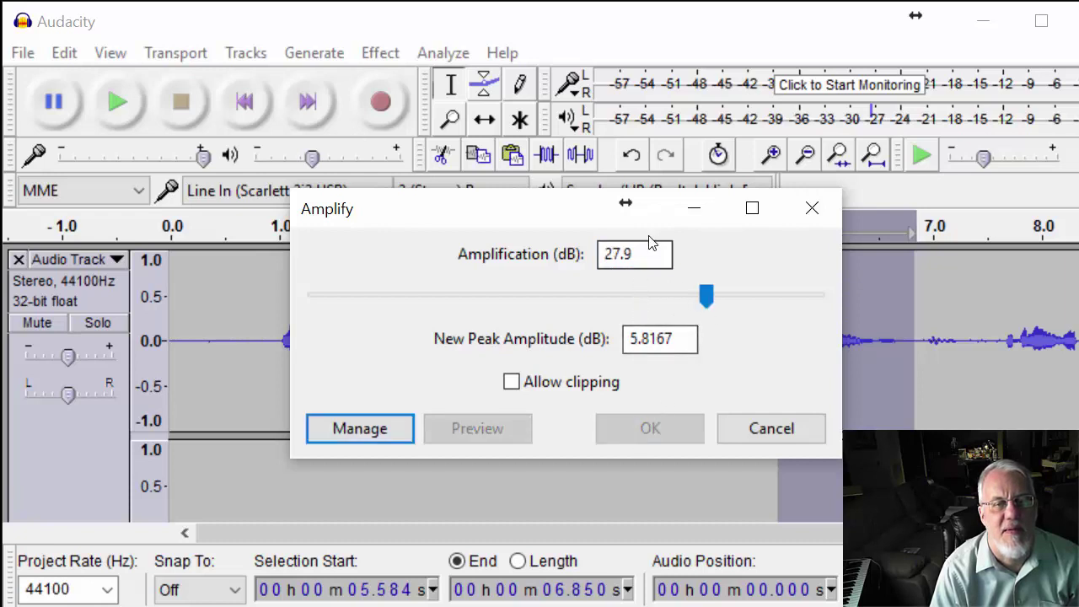
pyautogui.click(386, 424)
pyautogui.click(562, 424)
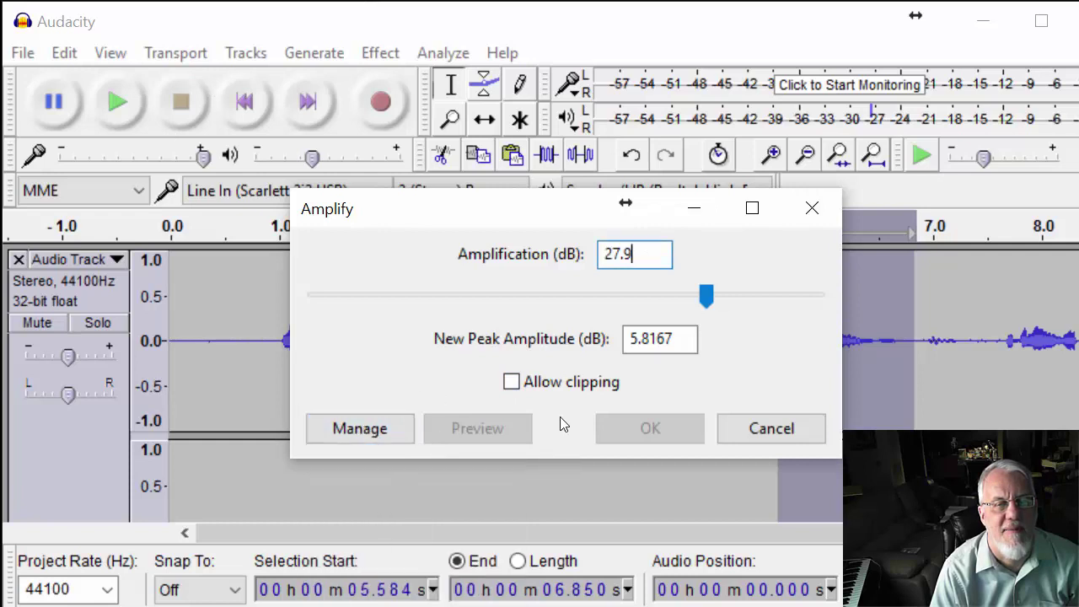
pyautogui.click(771, 428)
pyautogui.click(828, 354)
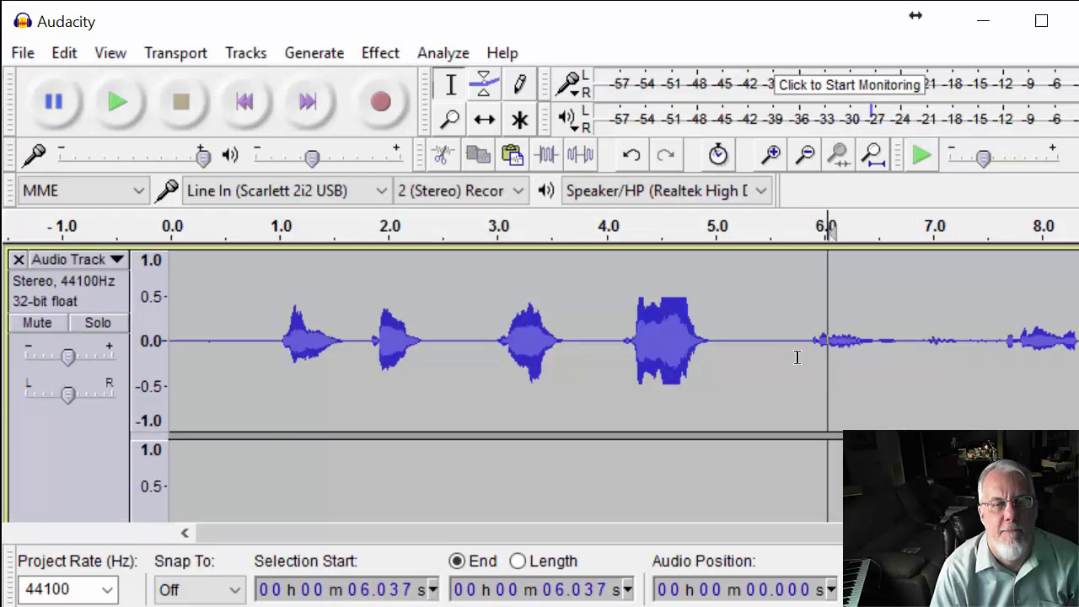
# Reselect the fifth word at 5.770–6.873 s and try Amplify's 22.083 dB boost.
pyautogui.moveTo(798, 340); pyautogui.dragTo(917, 339)
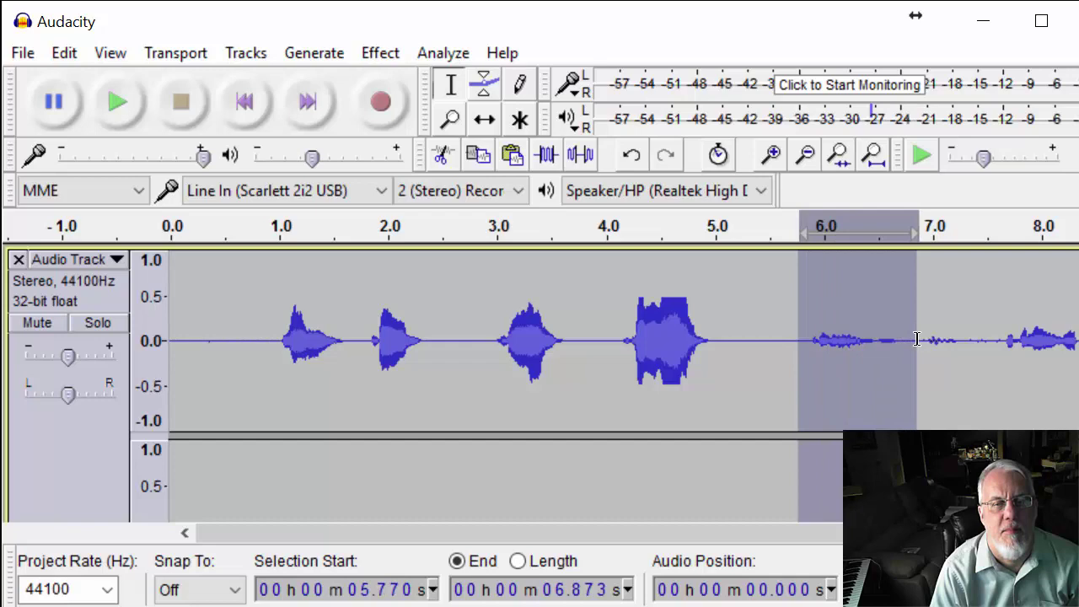
pyautogui.scroll(-3, 916, 338)
pyautogui.click(371, 157)
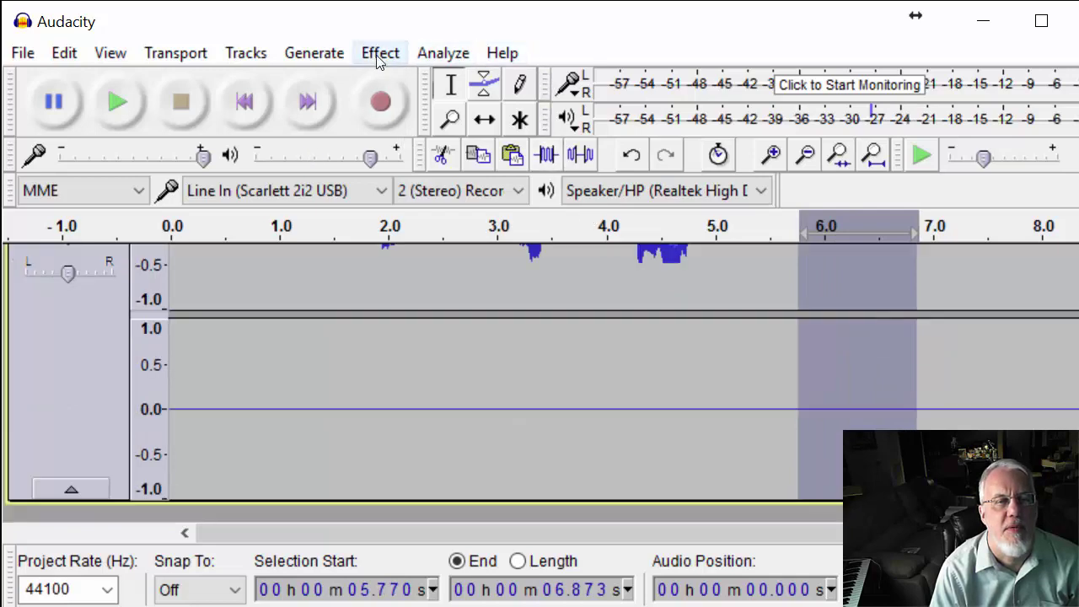
pyautogui.click(380, 53)
pyautogui.click(403, 175)
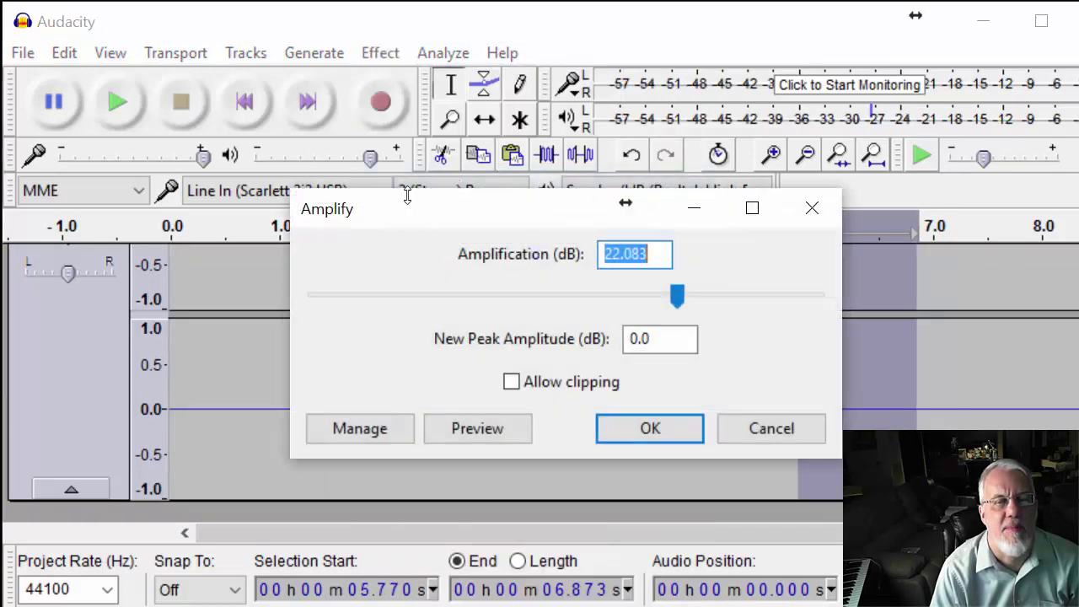
pyautogui.click(624, 430)
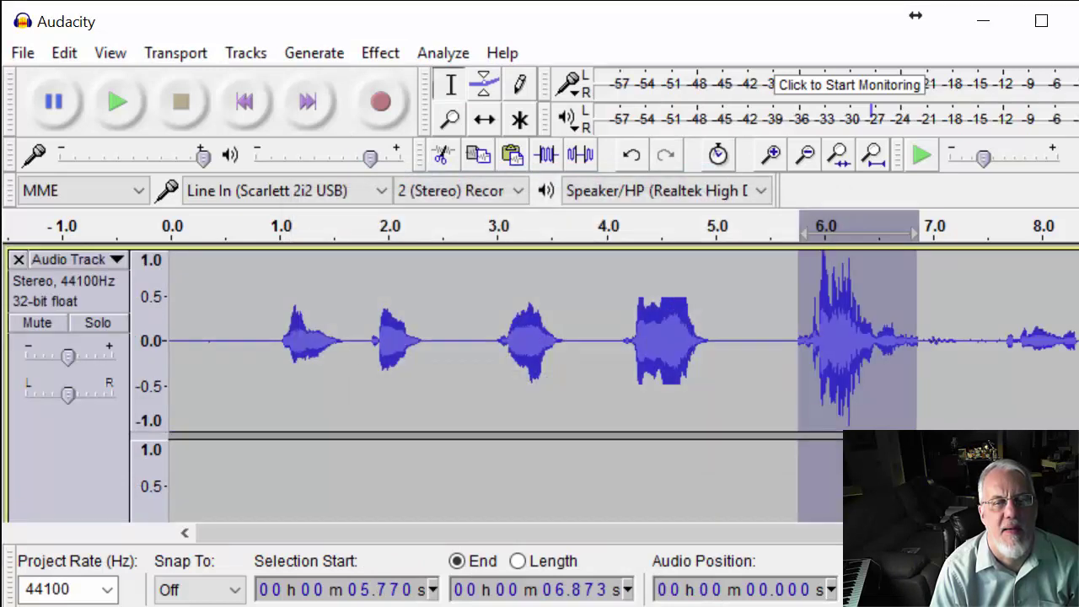
pyautogui.scroll(-3, 798, 389)
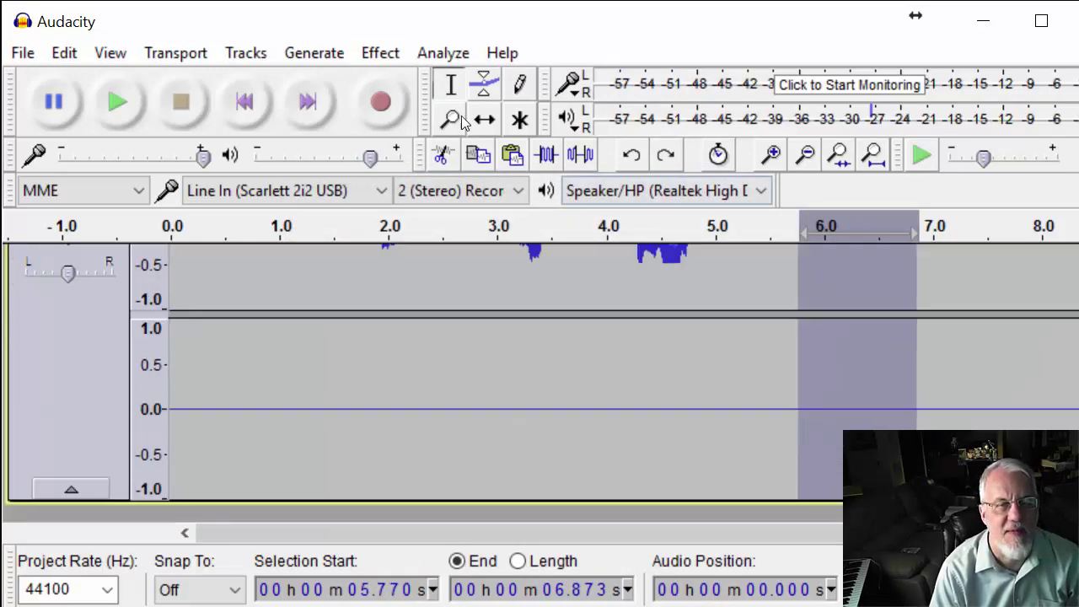
# Amplify the fifth word by 17.1 dB and clear the selection.
pyautogui.click(378, 55)
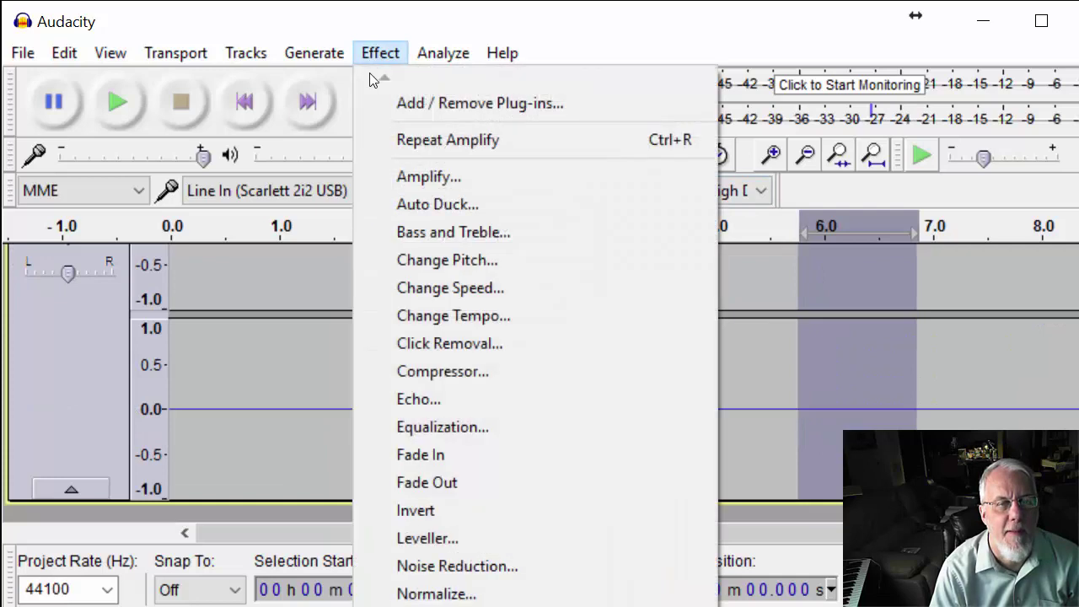
pyautogui.click(414, 184)
pyautogui.click(652, 299)
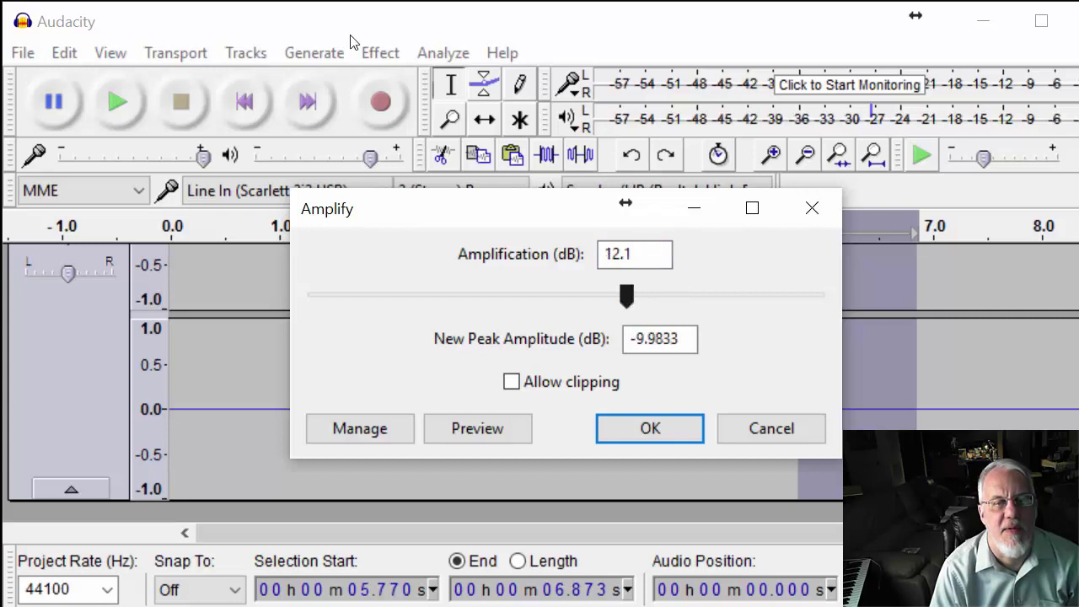
pyautogui.moveTo(643, 297); pyautogui.dragTo(655, 294)
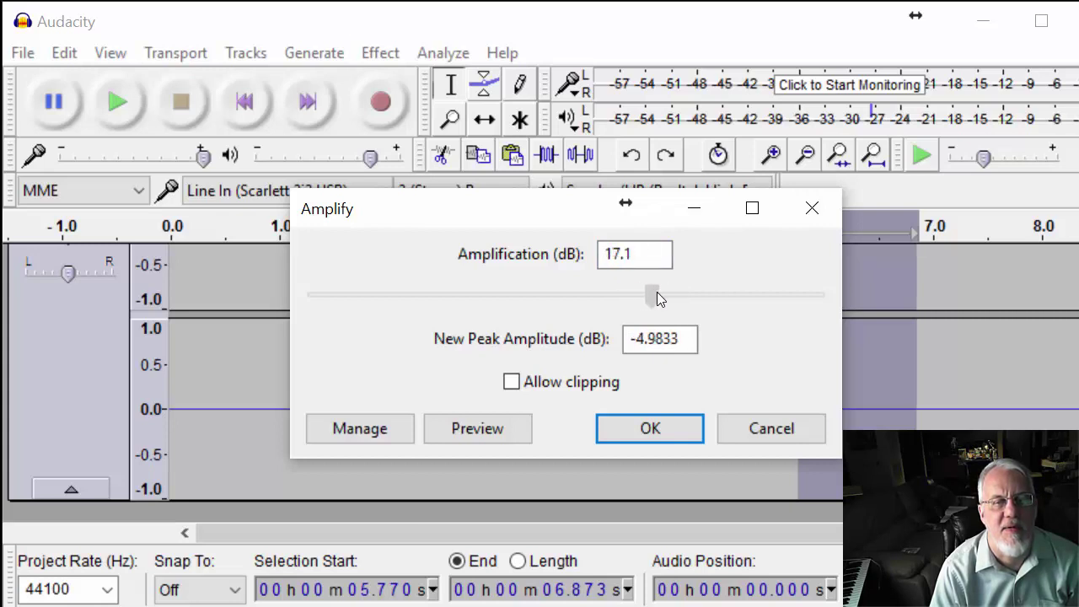
pyautogui.click(645, 434)
pyautogui.click(908, 387)
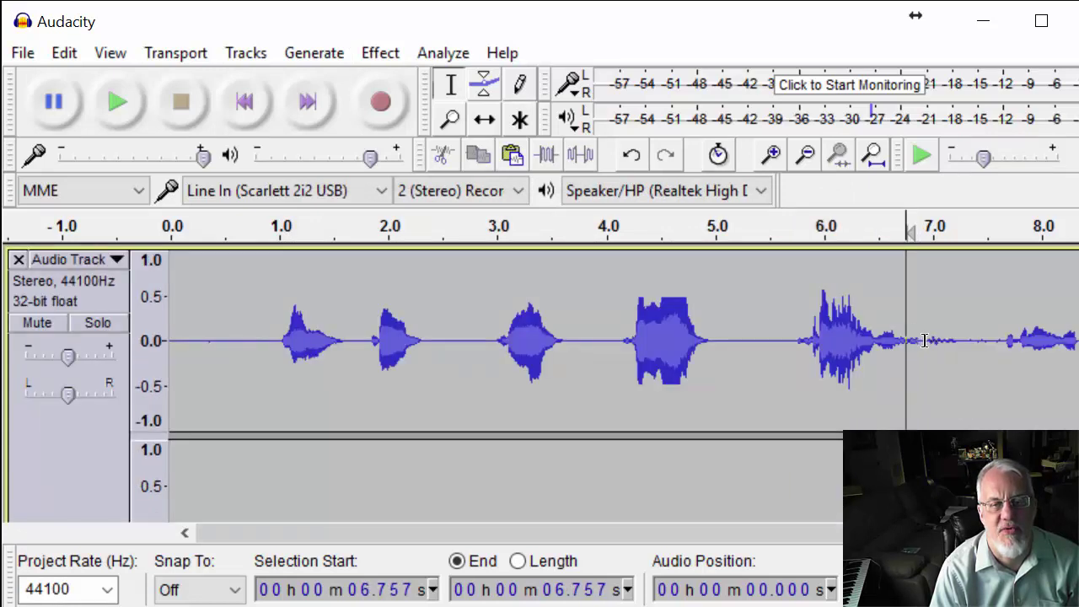
# Delete the audio after 6.943 s and the first 0.789 s, then play the result.
pyautogui.moveTo(927, 340); pyautogui.dragTo(1078, 341)
pyautogui.press('Delete')
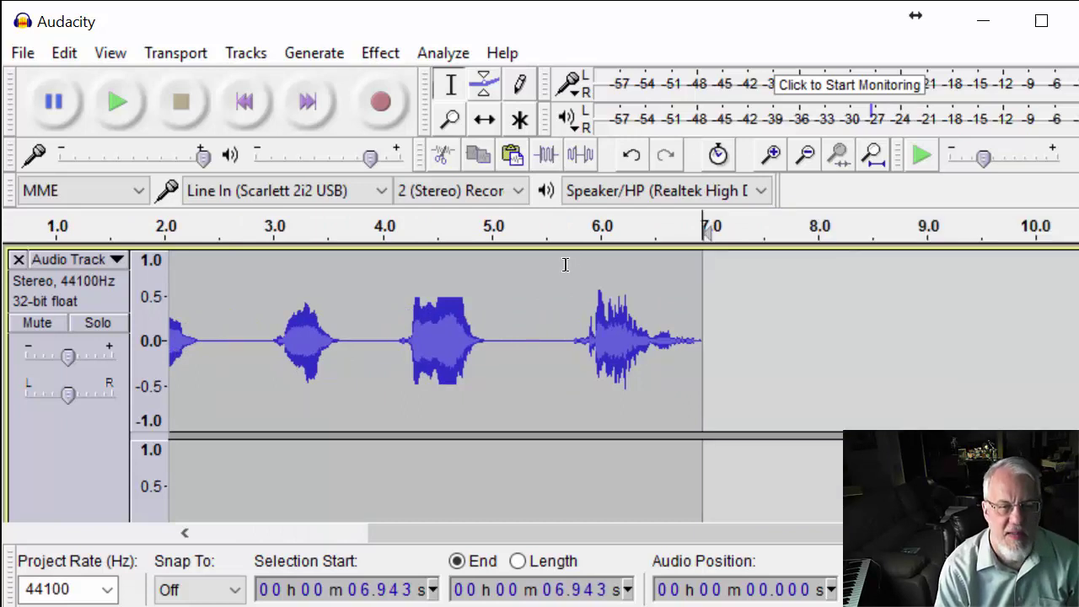
pyautogui.moveTo(616, 528); pyautogui.dragTo(388, 549)
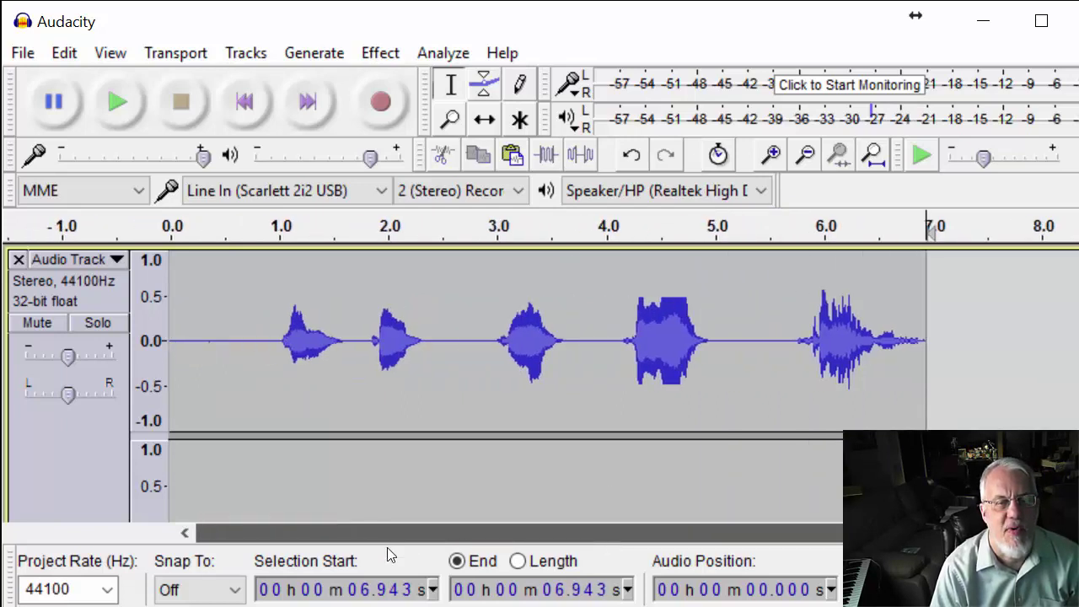
pyautogui.moveTo(256, 378); pyautogui.dragTo(93, 377)
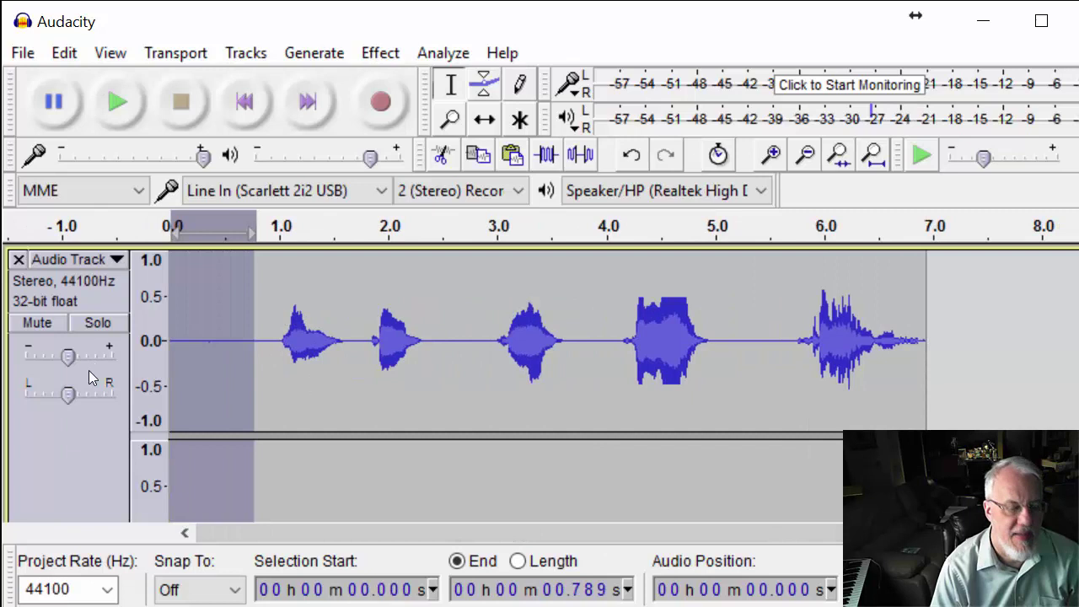
pyautogui.press('Delete')
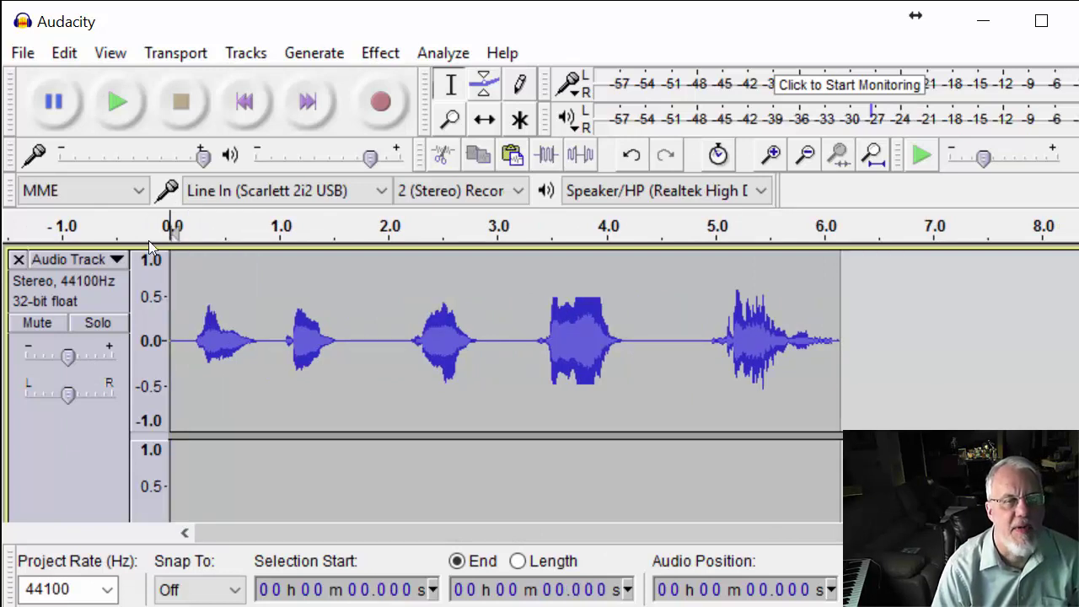
pyautogui.click(127, 105)
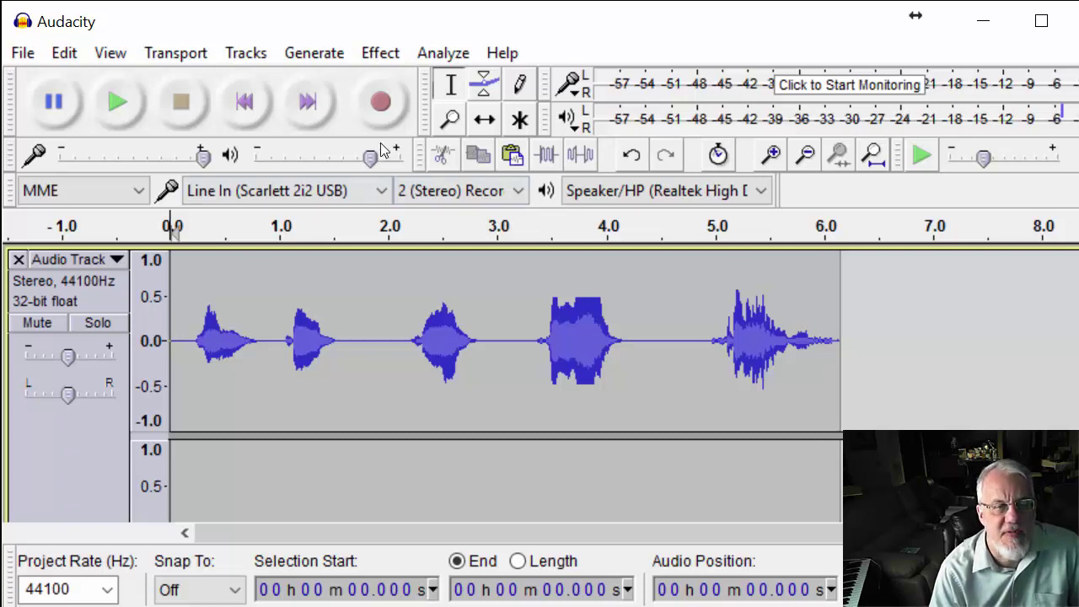
# Open Save Project As, accept the project-save warning, and move the dialog to reach the file name.
pyautogui.click(23, 53)
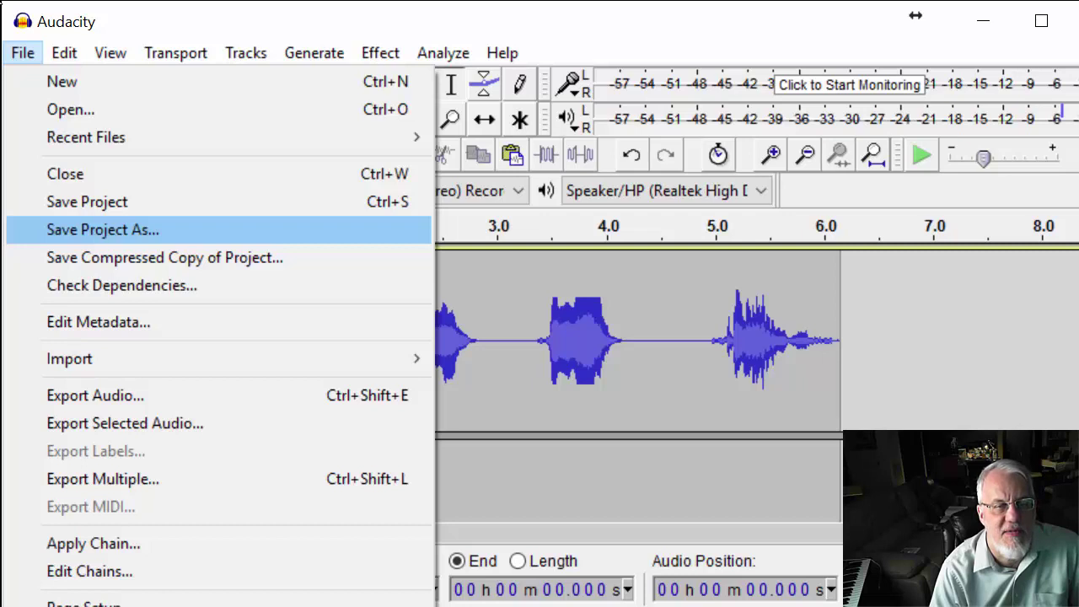
pyautogui.click(101, 236)
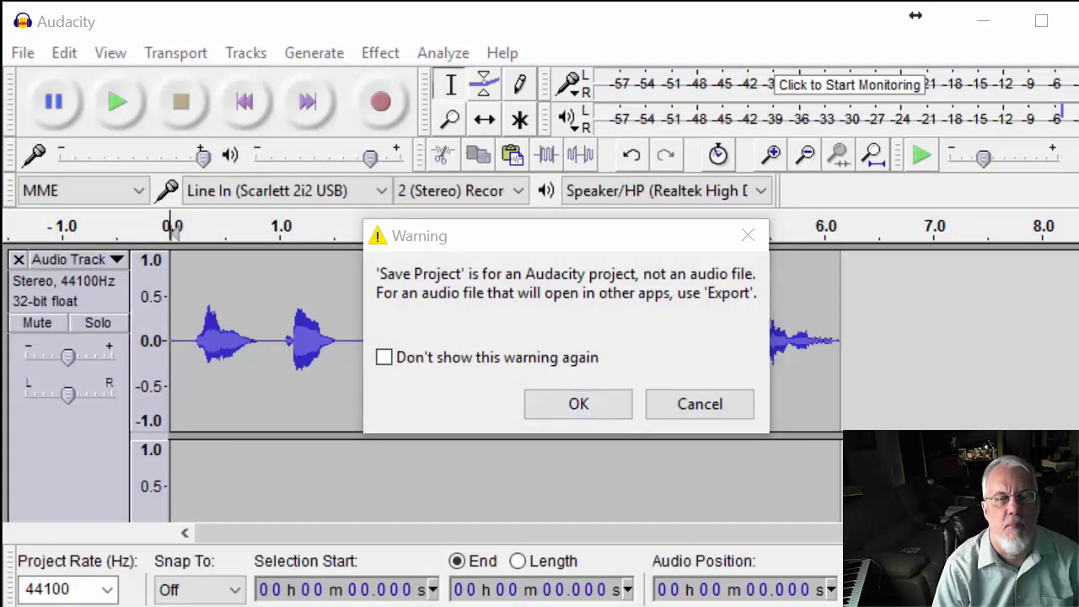
pyautogui.click(580, 414)
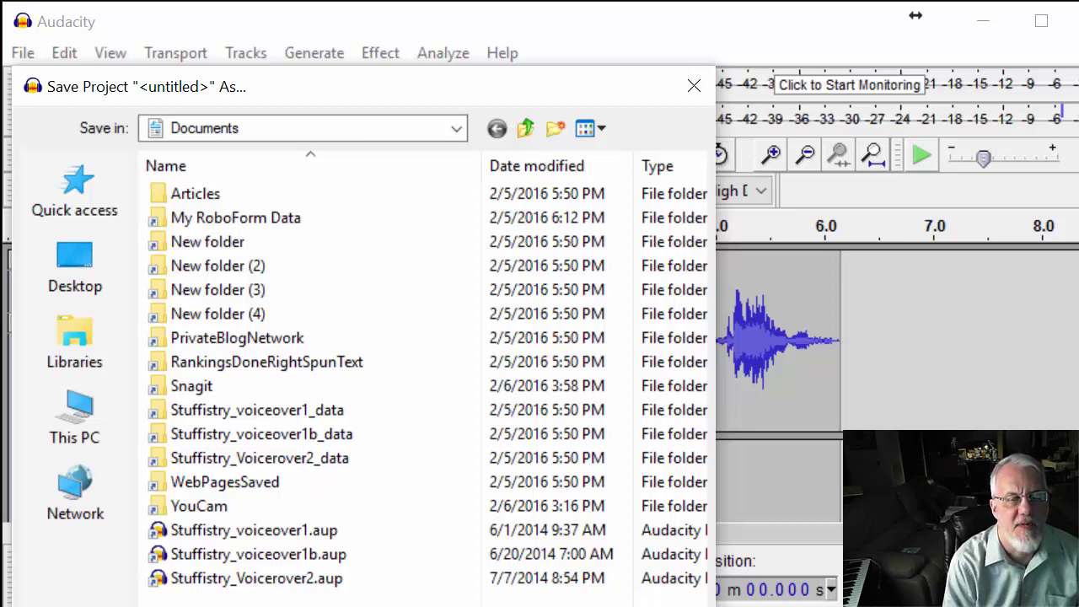
pyautogui.moveTo(313, 89); pyautogui.dragTo(376, 0)
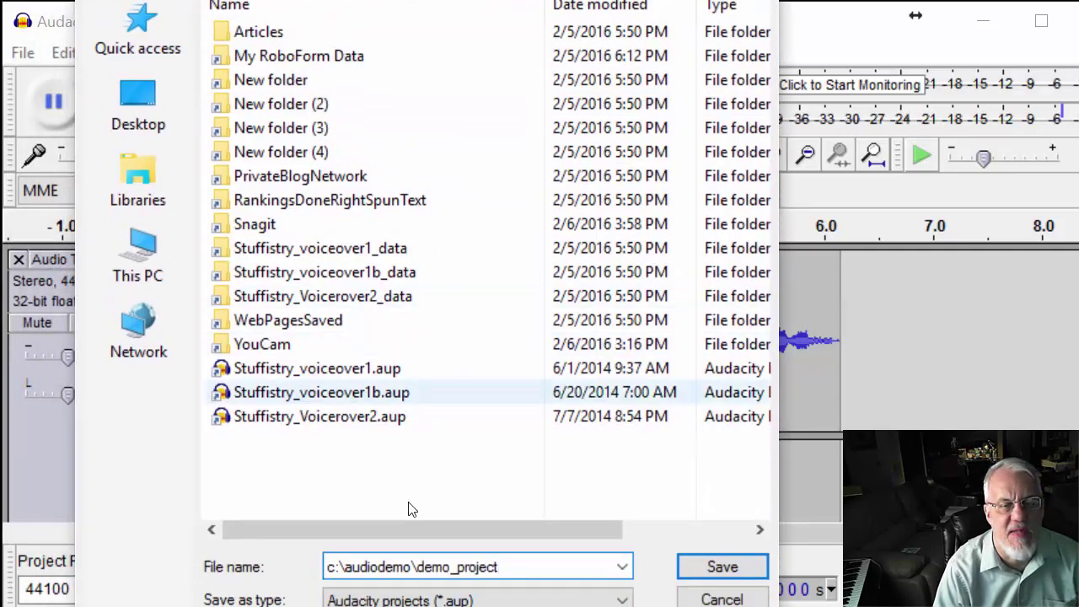
# Save the project as demo_project and start an audio export named \AudioDemo\Demo1.
pyautogui.click(725, 566)
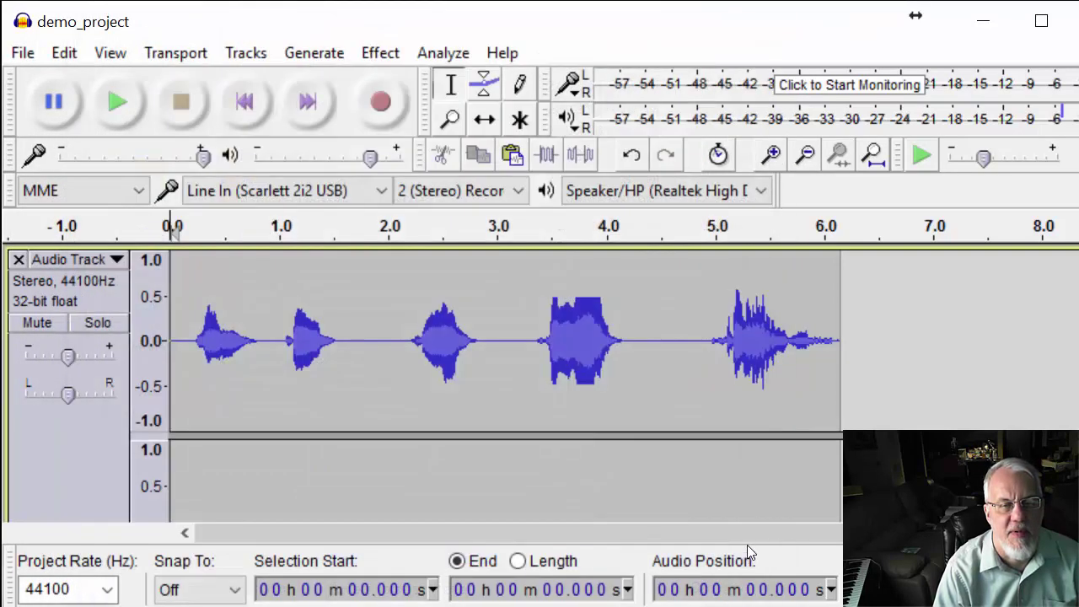
pyautogui.click(23, 53)
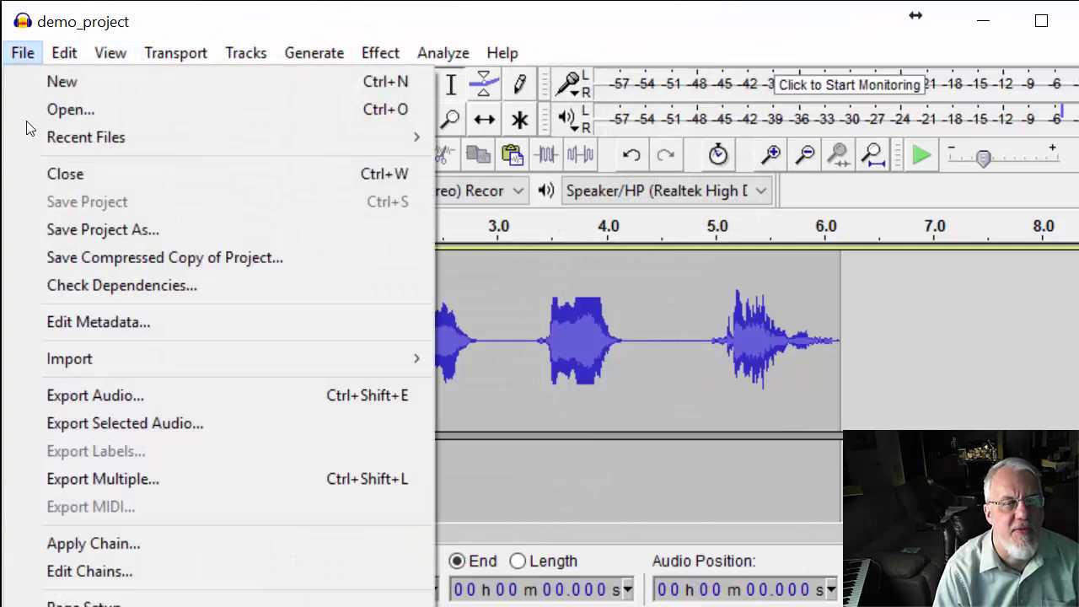
pyautogui.click(113, 397)
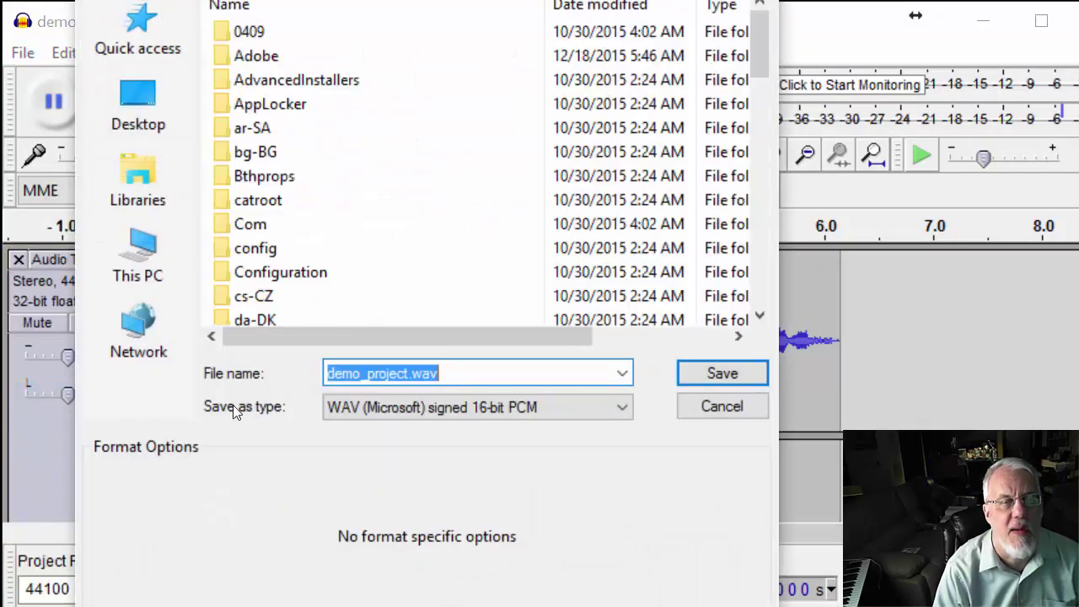
pyautogui.press('BackSpace')
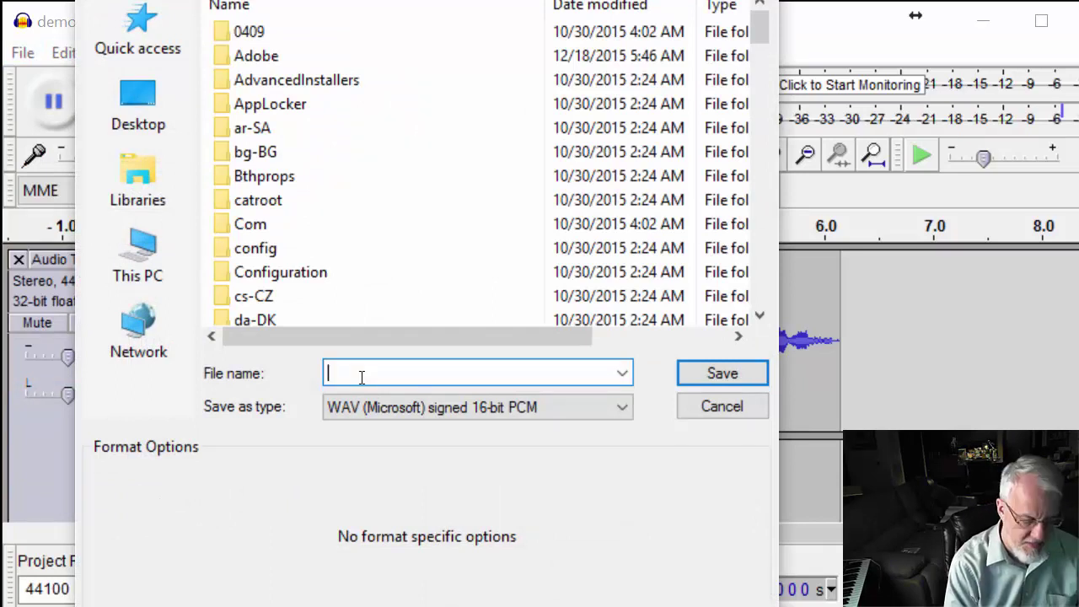
pyautogui.write('\\audio')
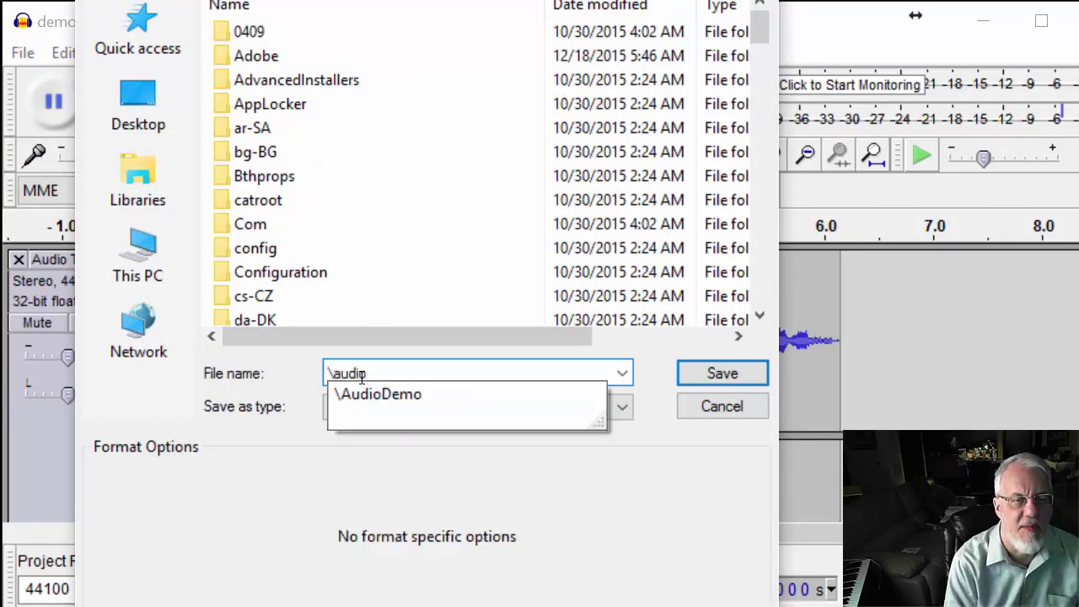
pyautogui.press('Down')
pyautogui.write('\\')
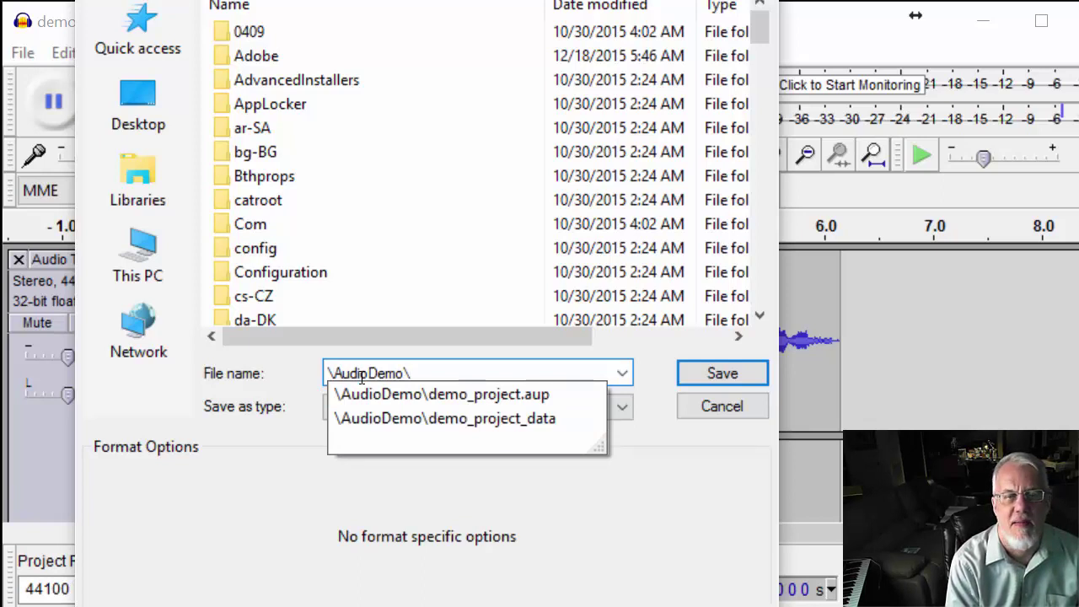
pyautogui.write('Demo1')
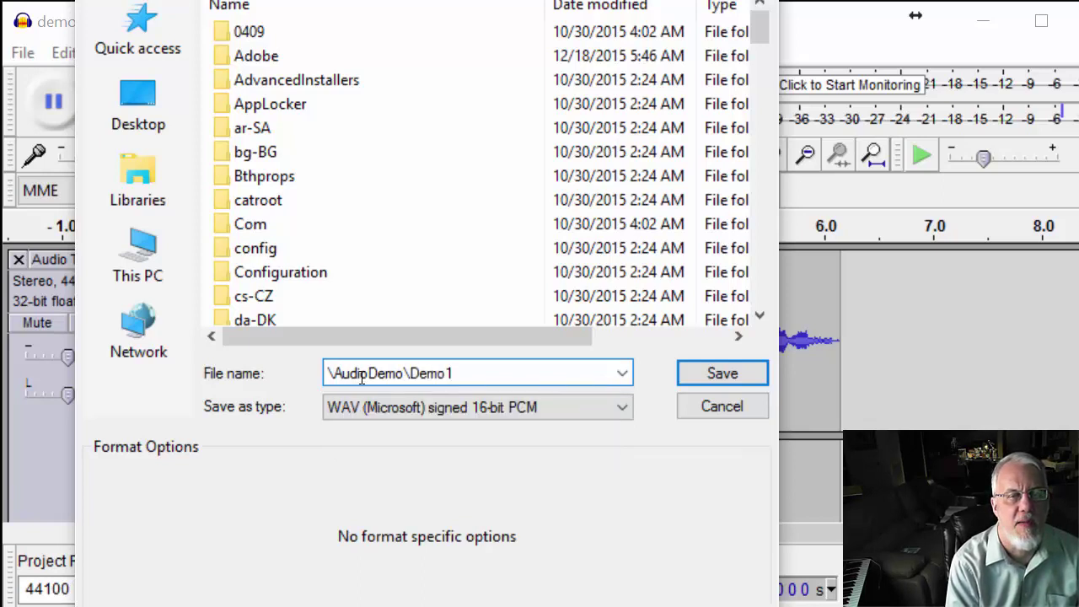
# Export as MP3 Files, leaving all metadata tags empty.
pyautogui.click(624, 412)
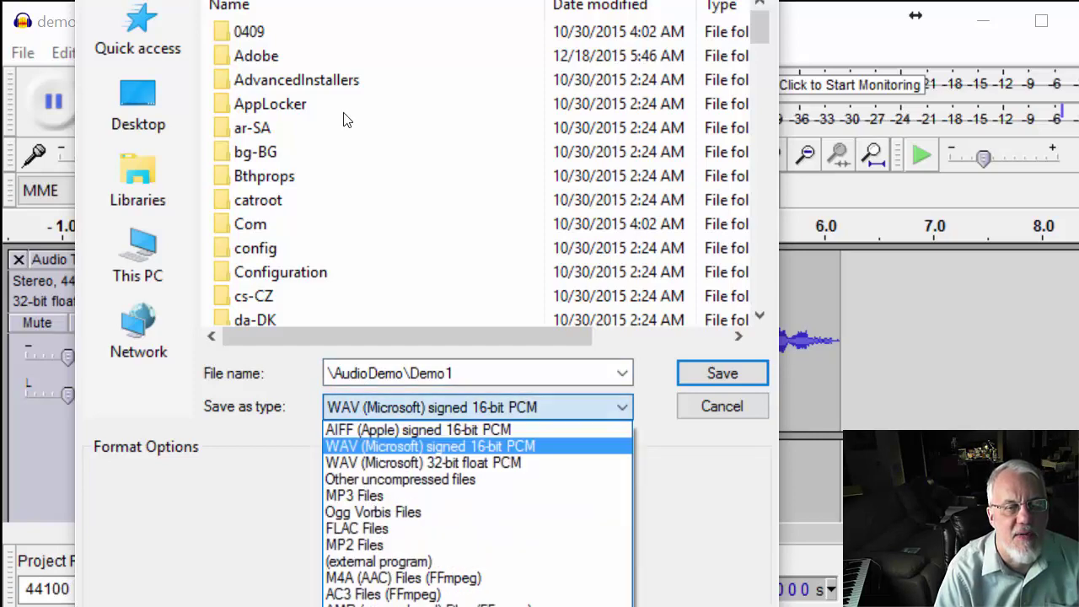
pyautogui.click(354, 495)
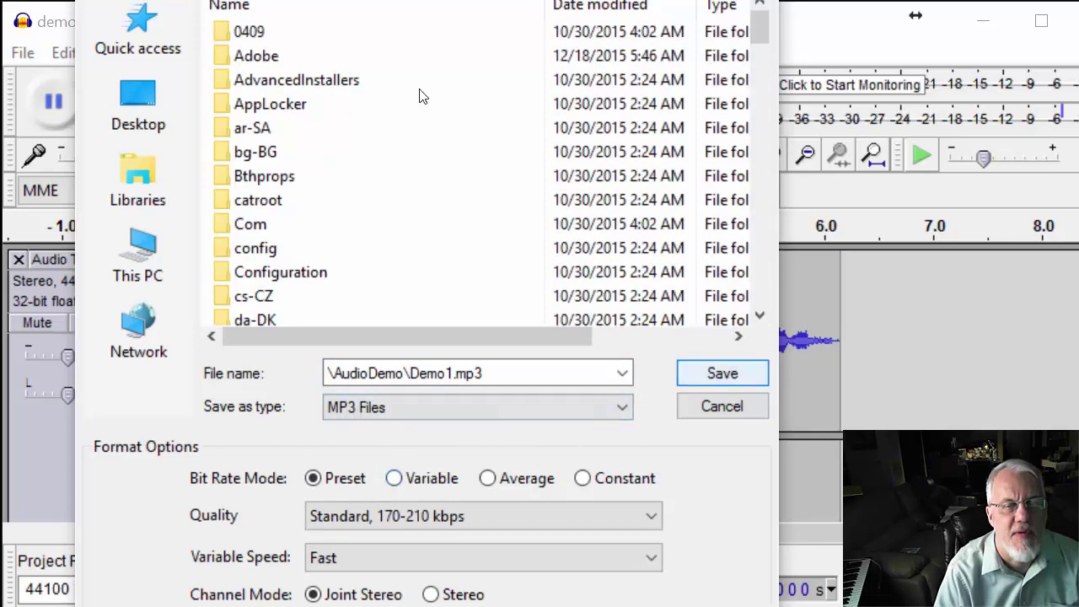
pyautogui.click(683, 381)
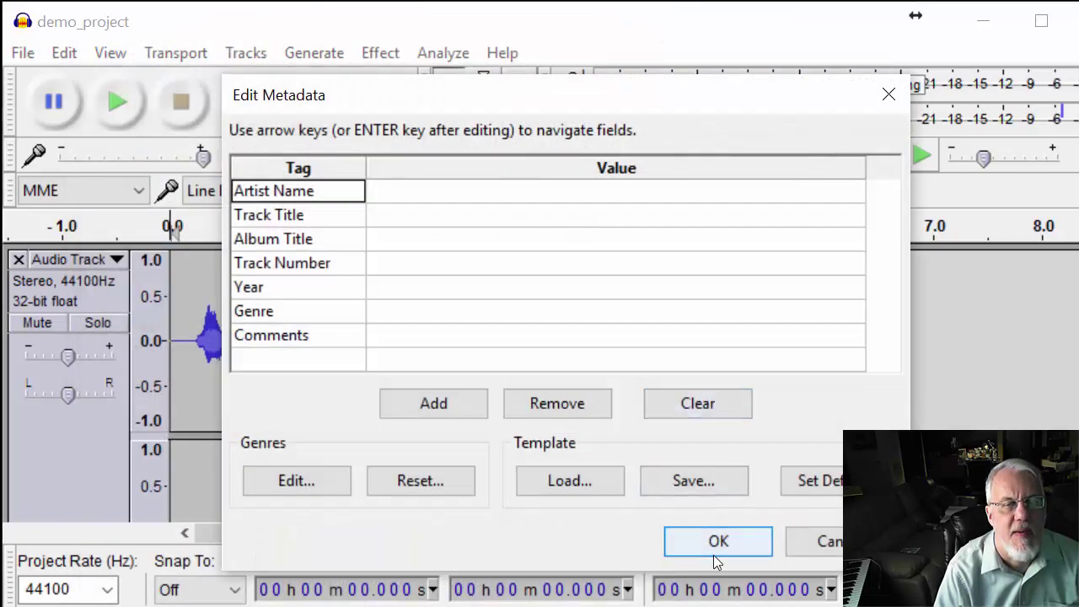
pyautogui.click(390, 195)
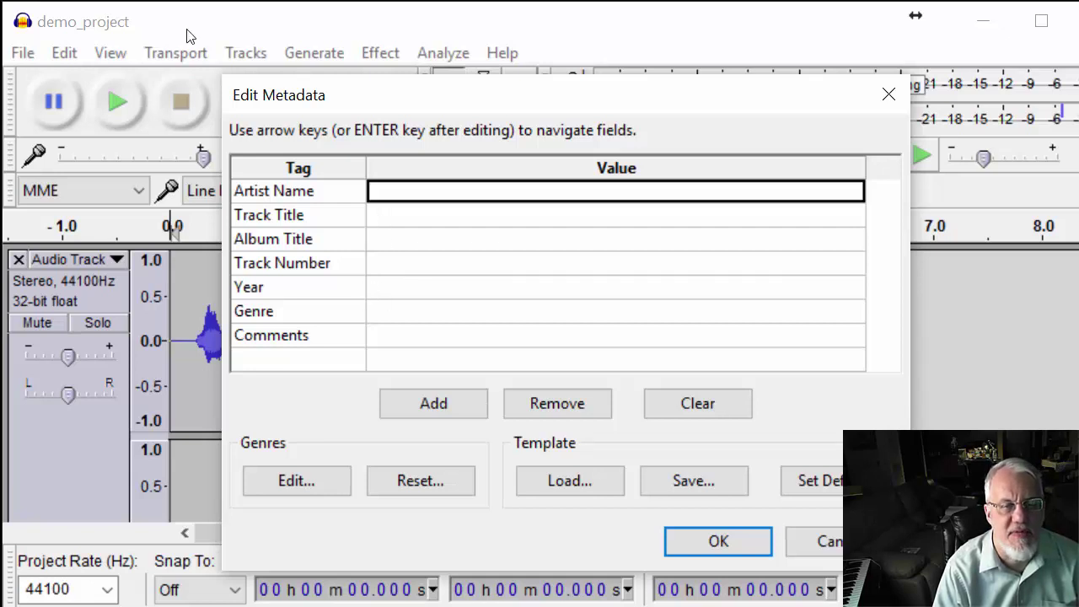
pyautogui.press('Down')
pyautogui.press('Down')
pyautogui.press('Down')
pyautogui.press('Down')
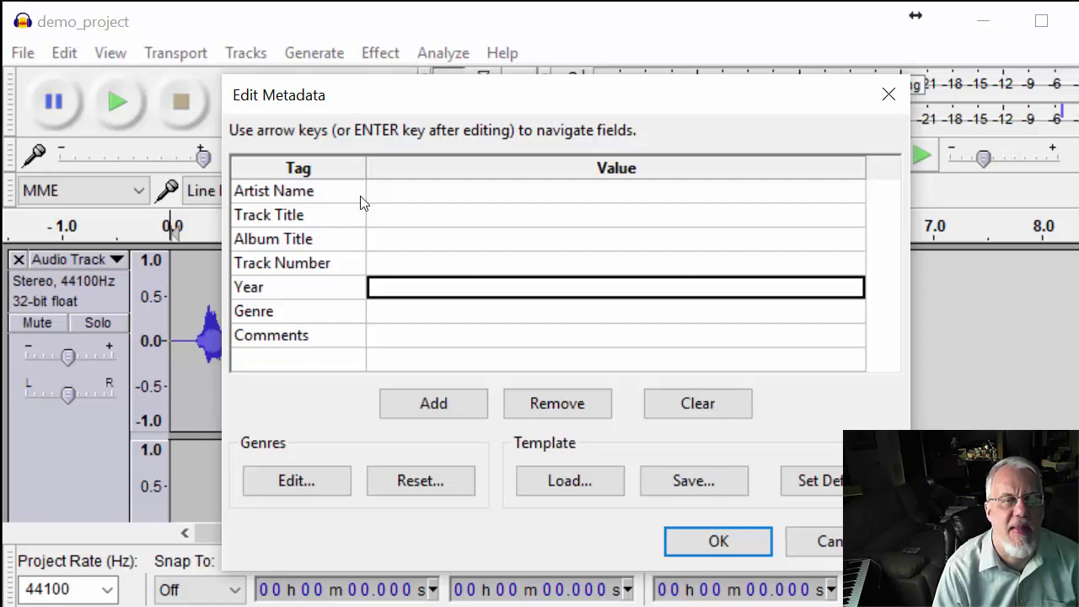
pyautogui.click(716, 543)
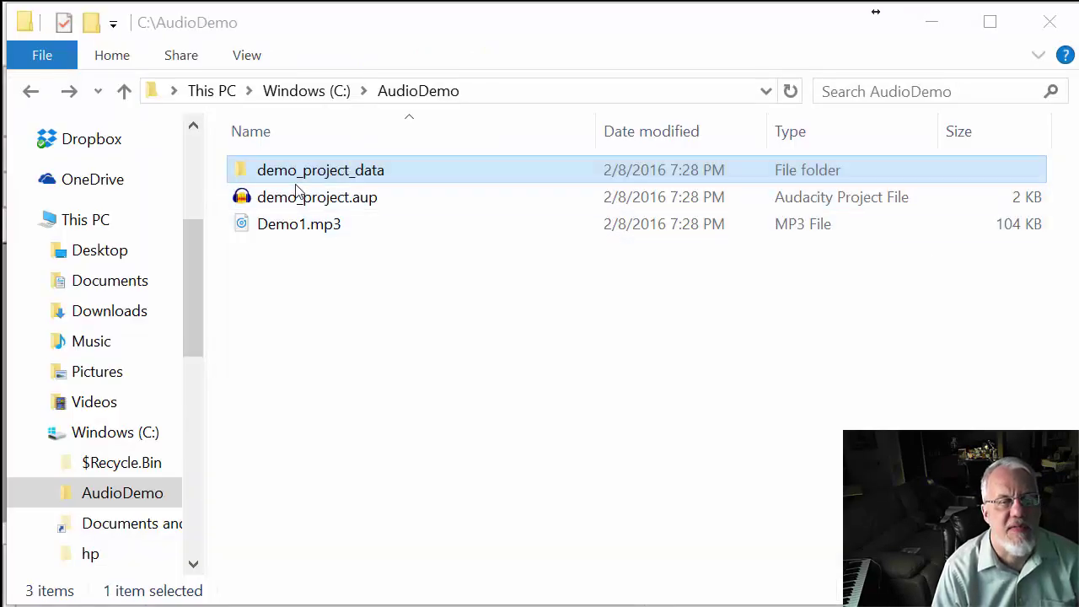
# Browse from demo_project.aup into demo_project_data\e00\d00 to view the audio chunk files.
pyautogui.click(340, 204)
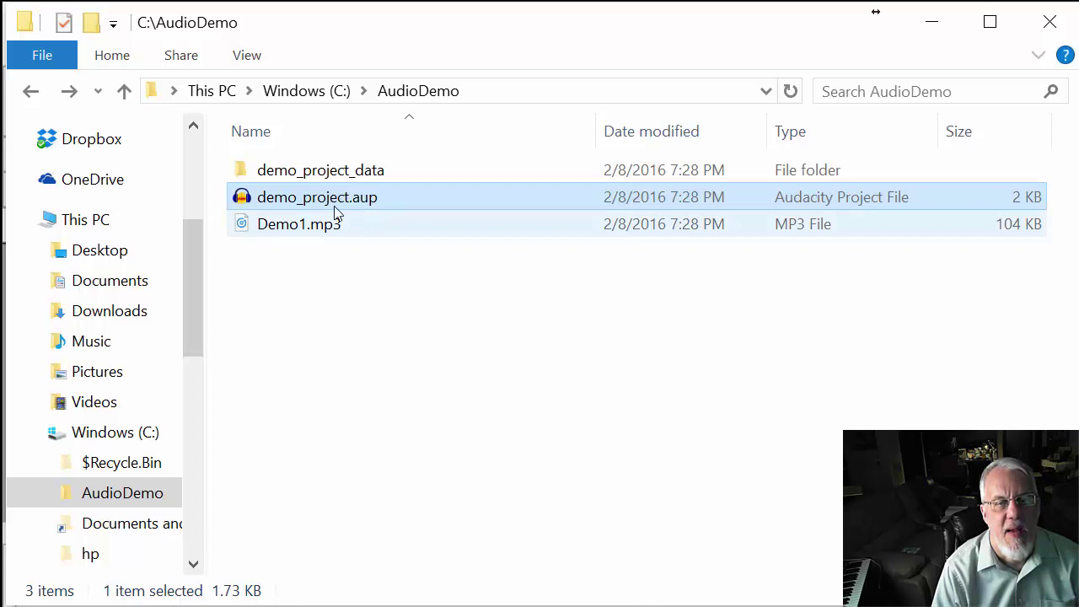
pyautogui.doubleClick(368, 171)
pyautogui.doubleClick(265, 173)
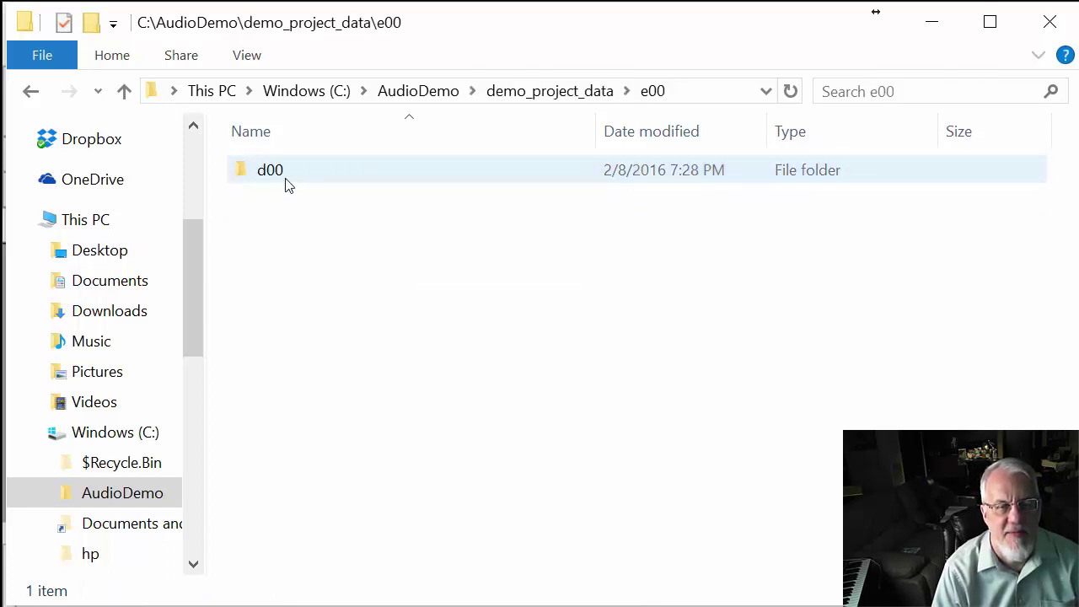
pyautogui.click(283, 178)
pyautogui.doubleClick(283, 178)
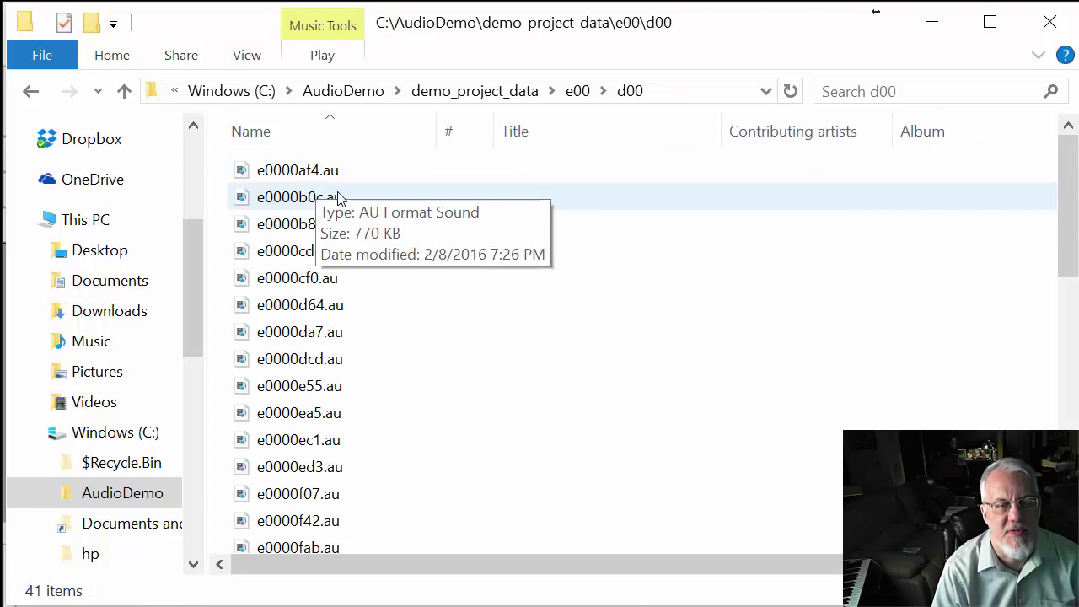
pyautogui.click(340, 289)
pyautogui.scroll(-5, 347, 312)
pyautogui.scroll(-3, 371, 347)
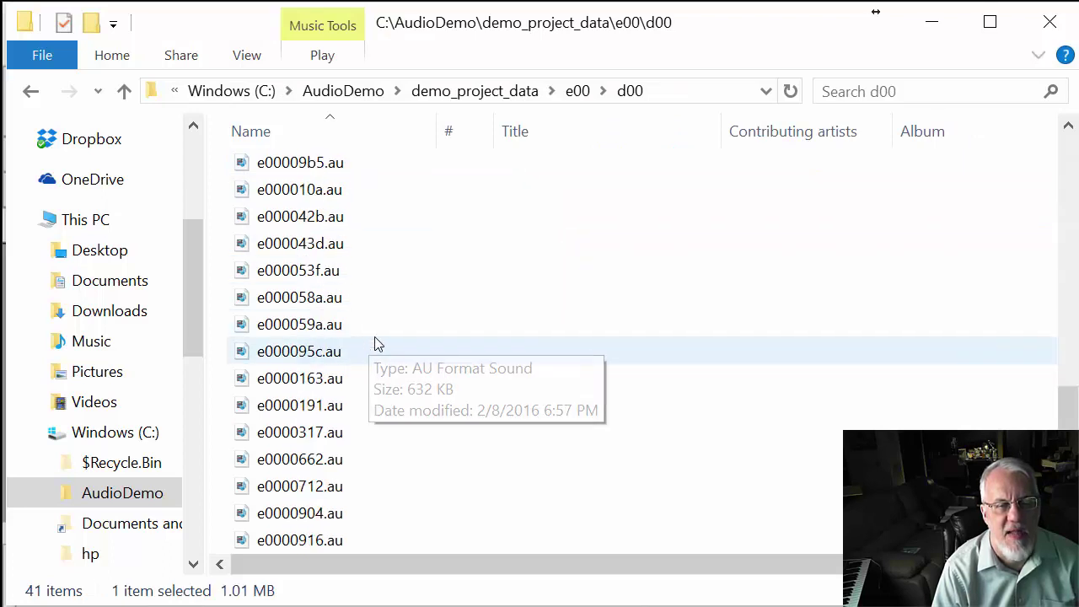
pyautogui.scroll(9, 373, 337)
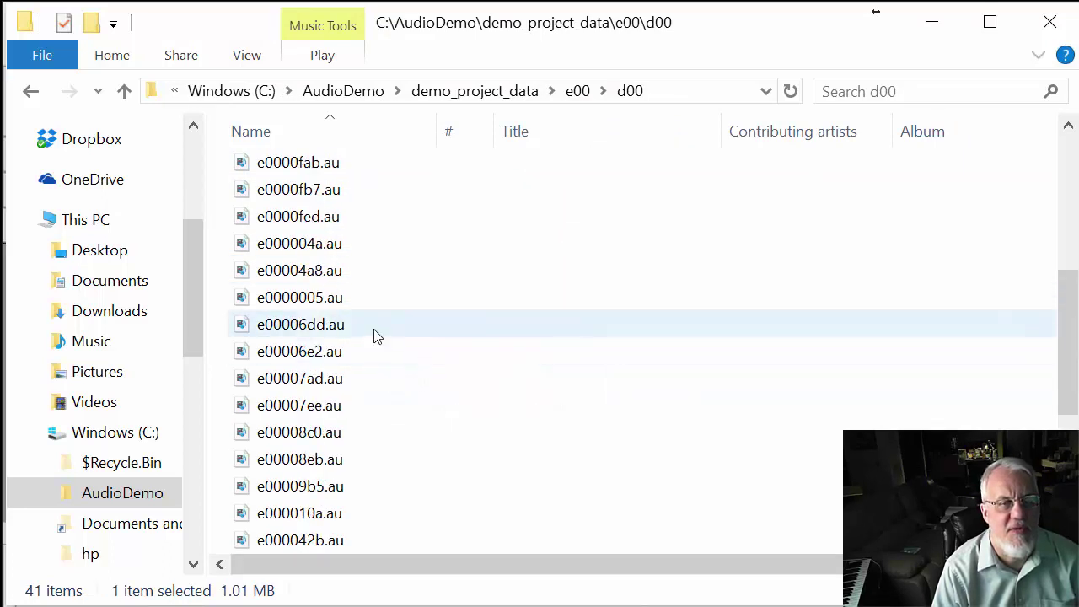
# Go back up to the AudioDemo folder and select demo_project.aup.
pyautogui.click(29, 97)
pyautogui.click(30, 99)
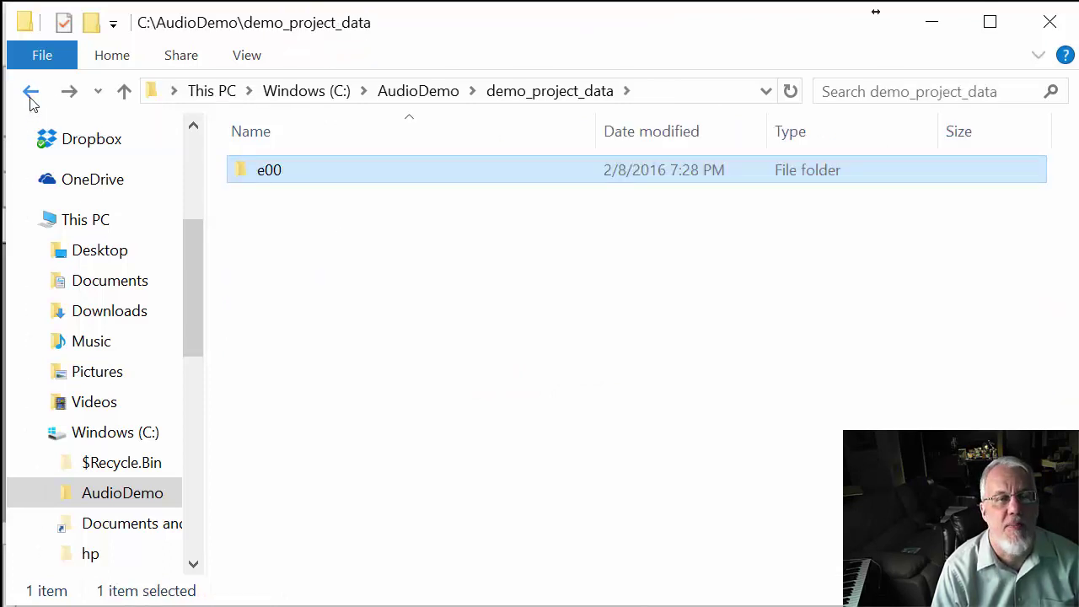
pyautogui.click(30, 99)
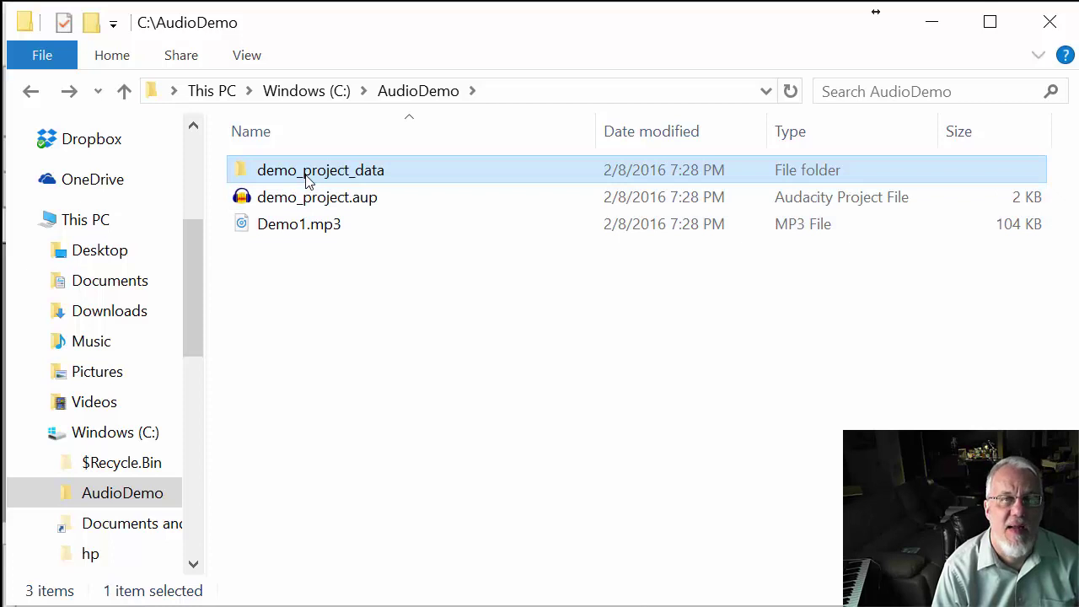
pyautogui.moveTo(307, 182)
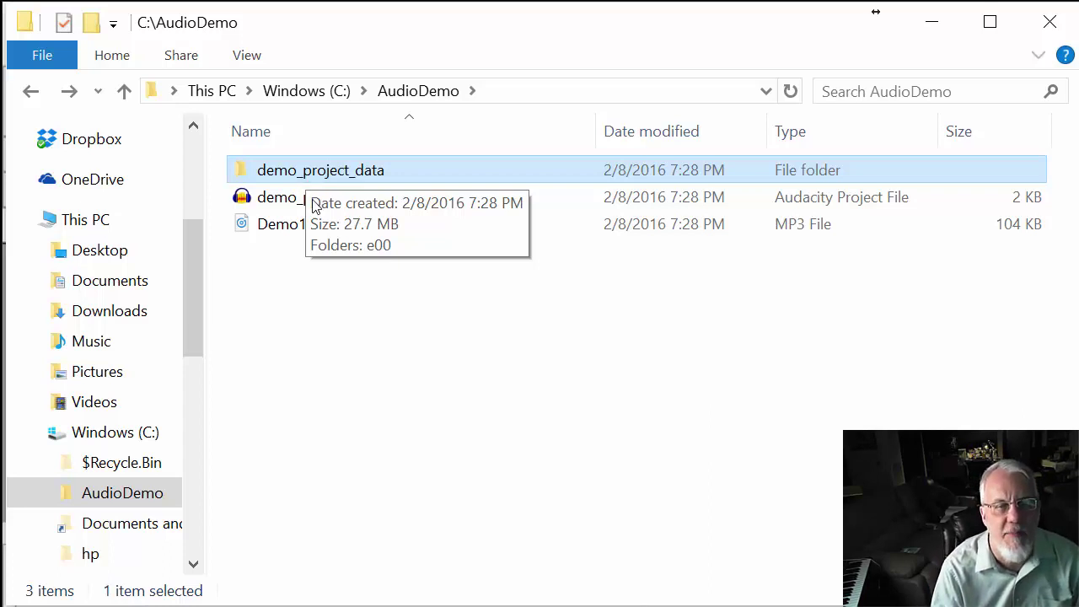
pyautogui.click(291, 199)
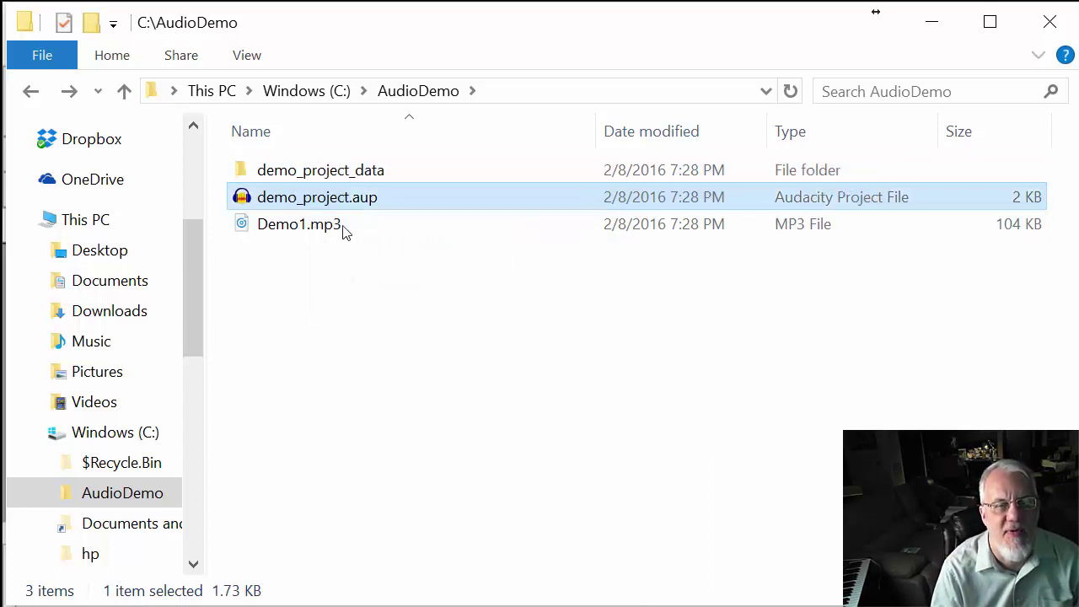
# Select Demo1.mp3 and play it again in Windows Media Player.
pyautogui.click(296, 226)
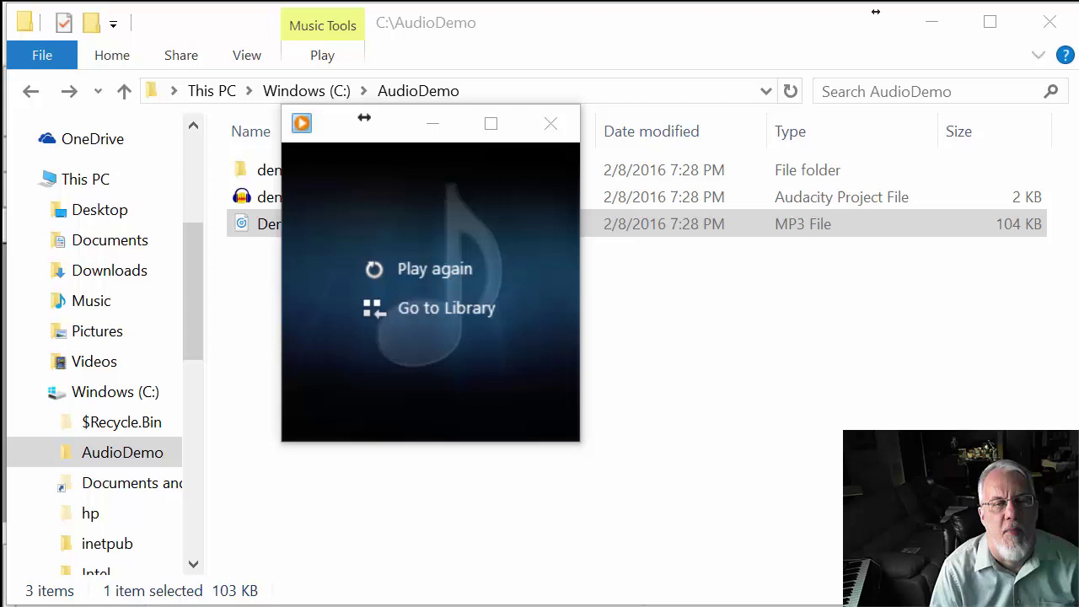
pyautogui.click(415, 270)
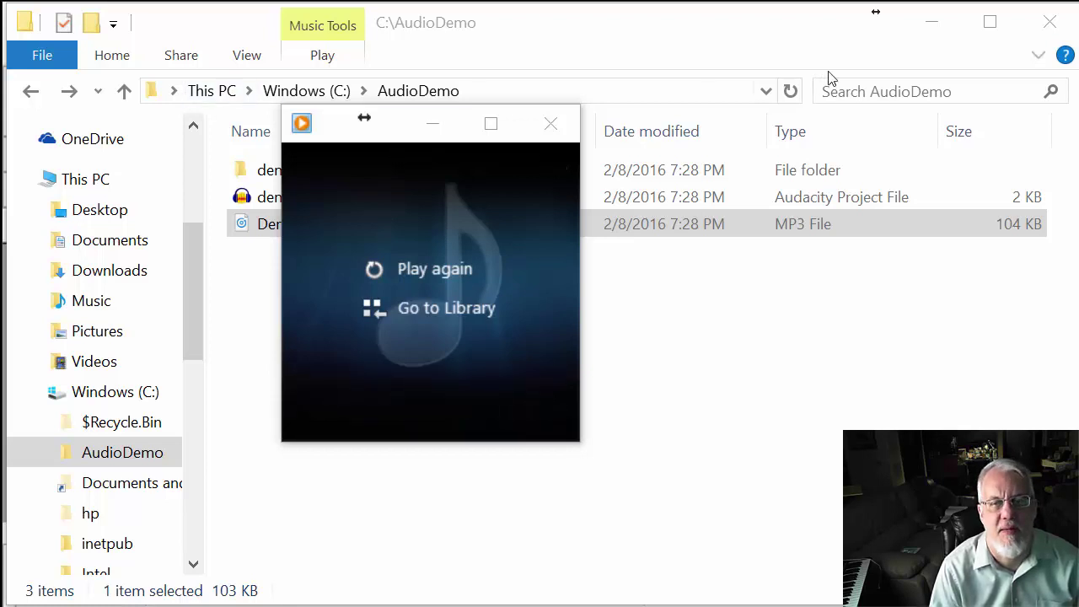
pyautogui.click(930, 21)
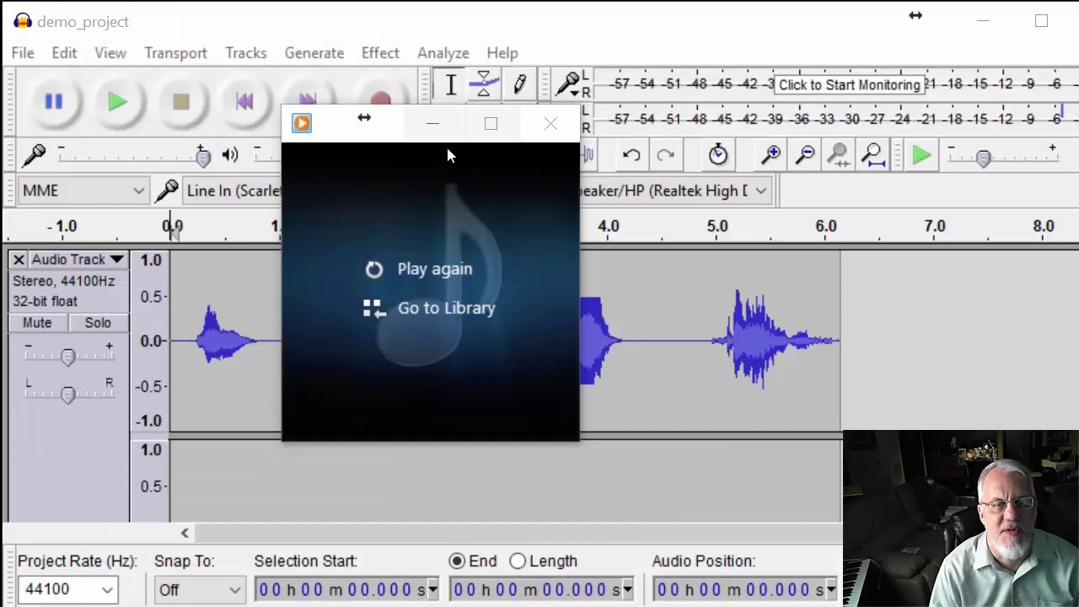